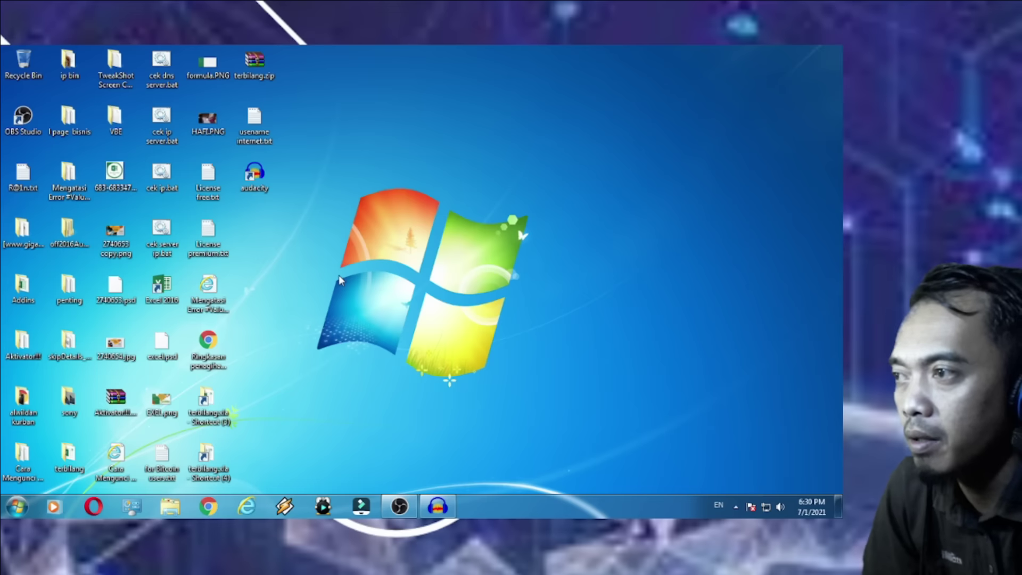
Step: Start Excel with a blank workbook and enter 456456 in cell H5
double_click(172, 293)
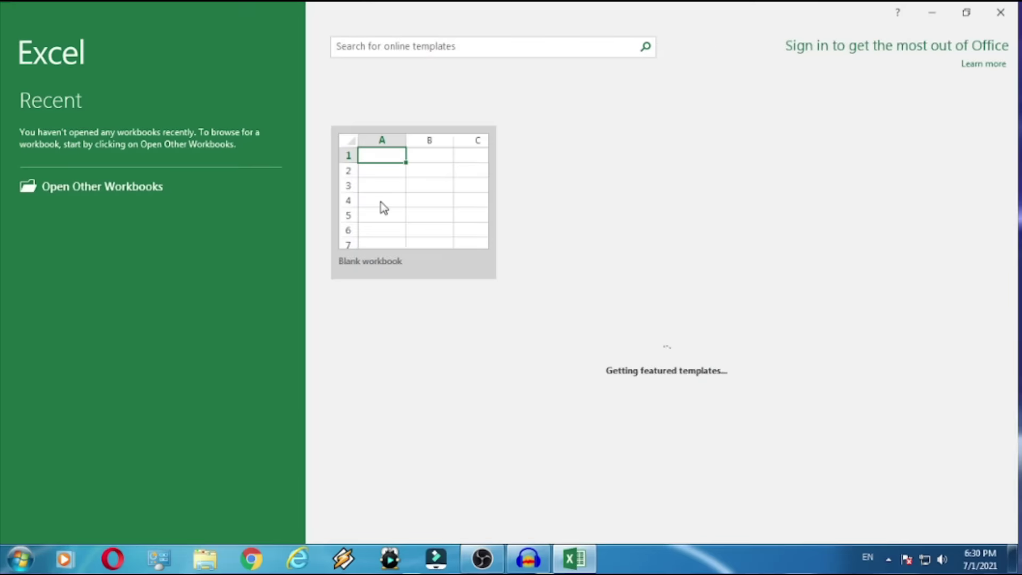
click(313, 212)
click(380, 201)
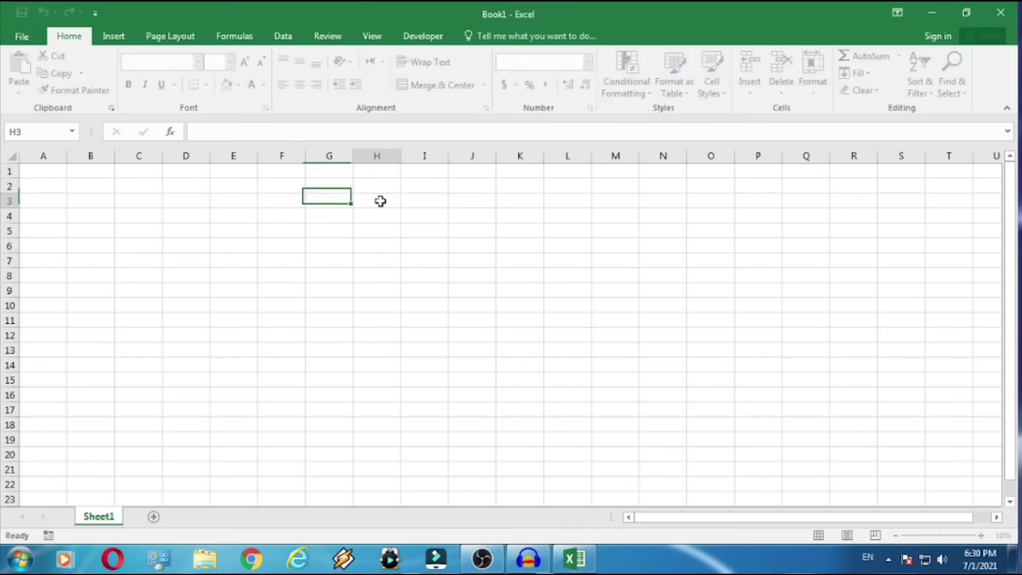
click(379, 227)
text(456456)
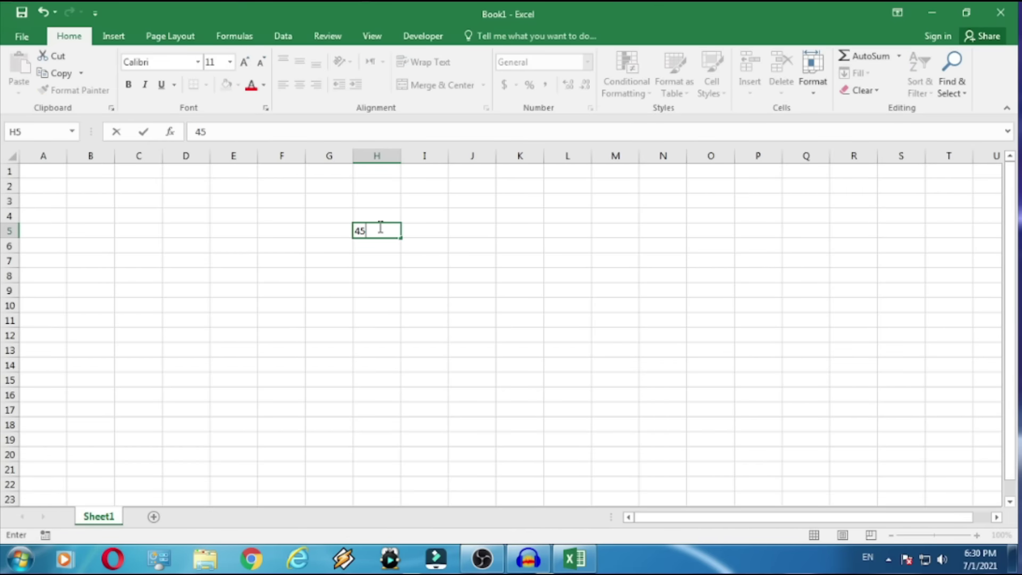
Step: Enter a Terbilang formula referring to H5 in cell I5 and widen column I
click(419, 231)
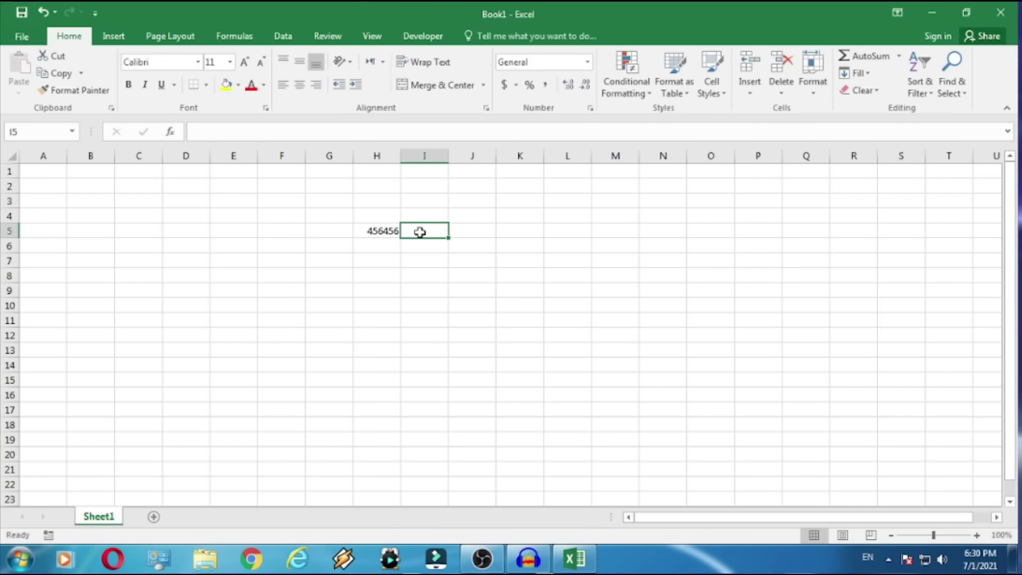
text(=)
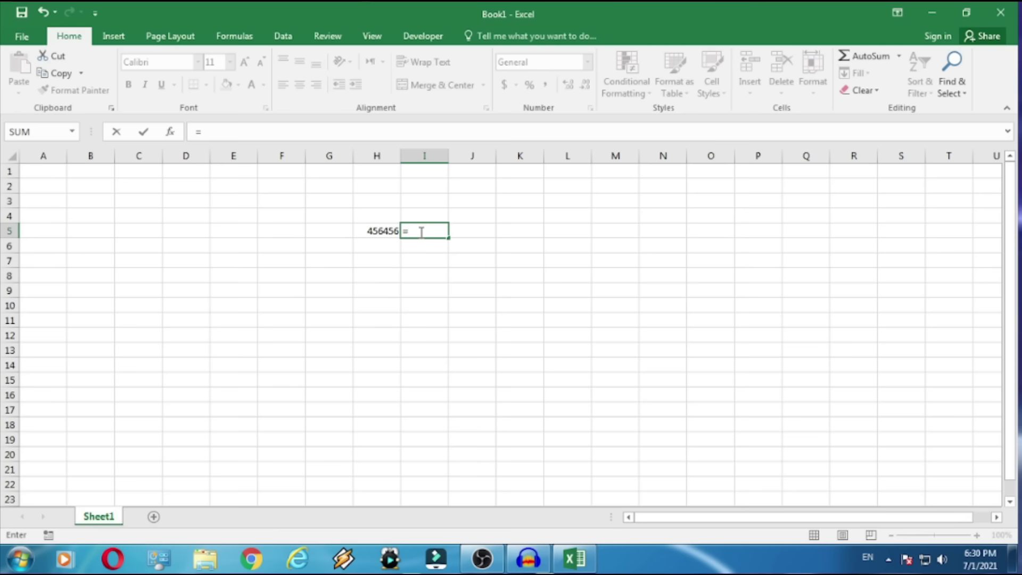
text(ter)
double_click(315, 271)
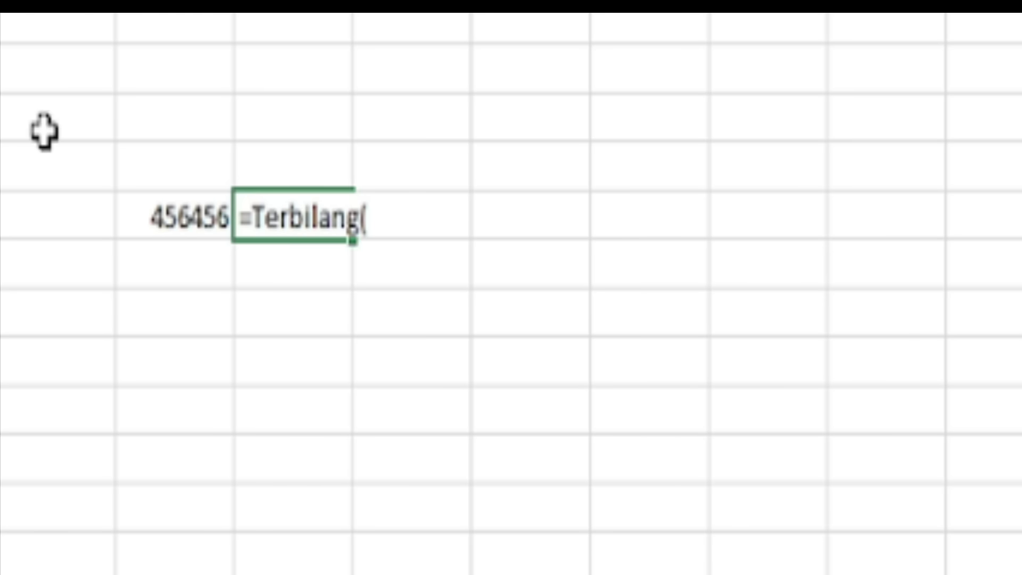
click(167, 219)
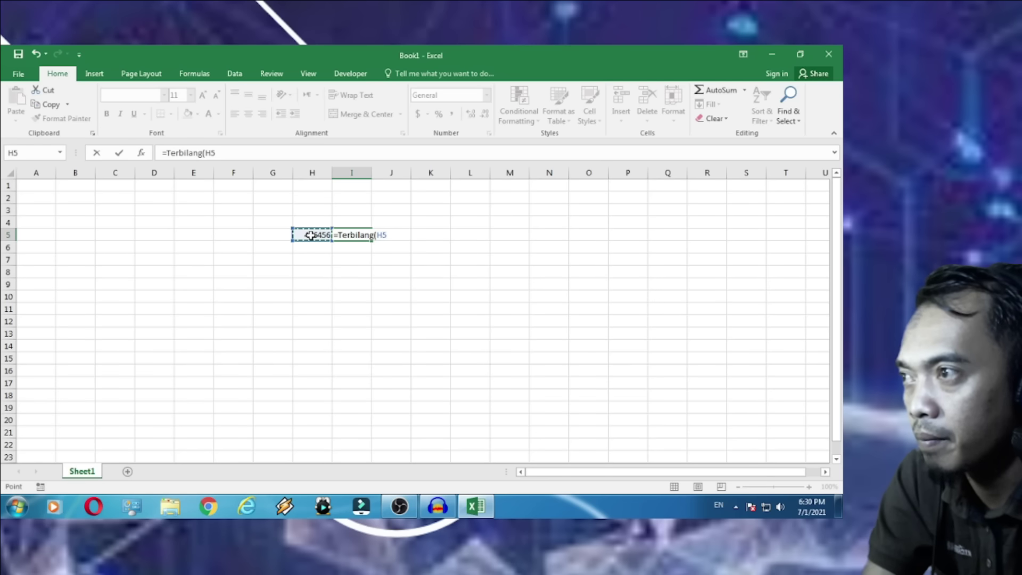
click(118, 153)
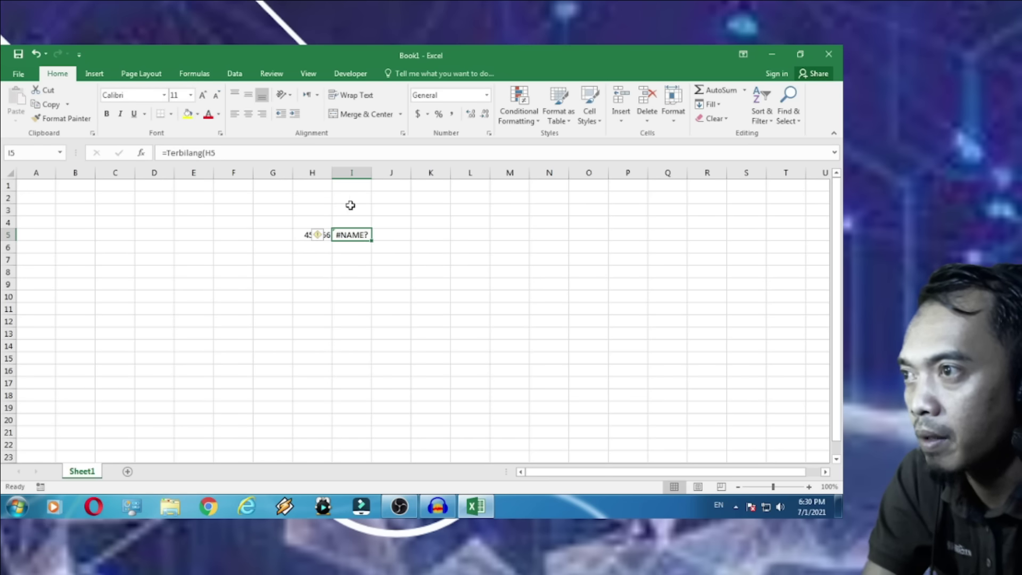
drag(372, 172, 434, 172)
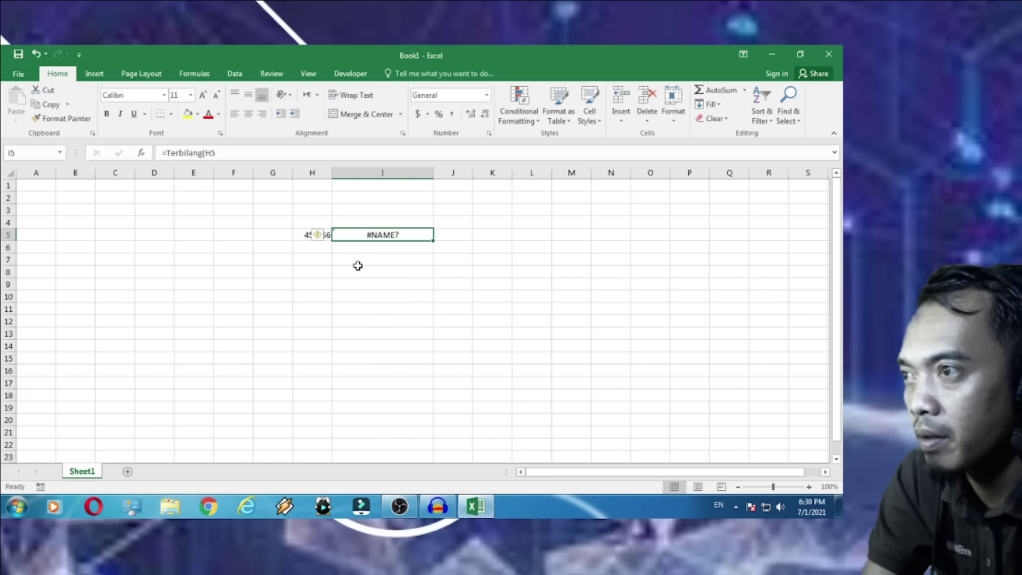
click(454, 269)
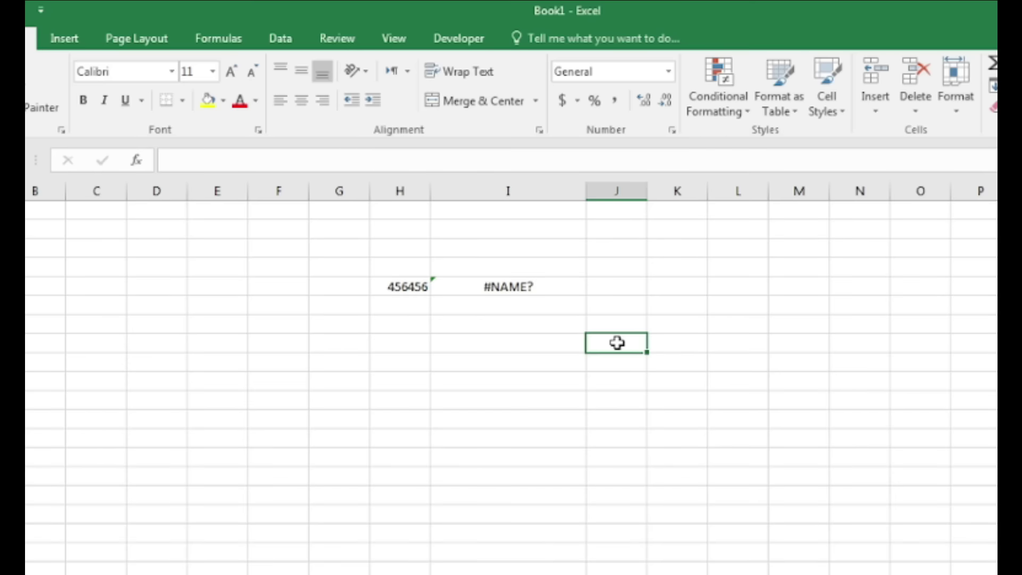
text(=)
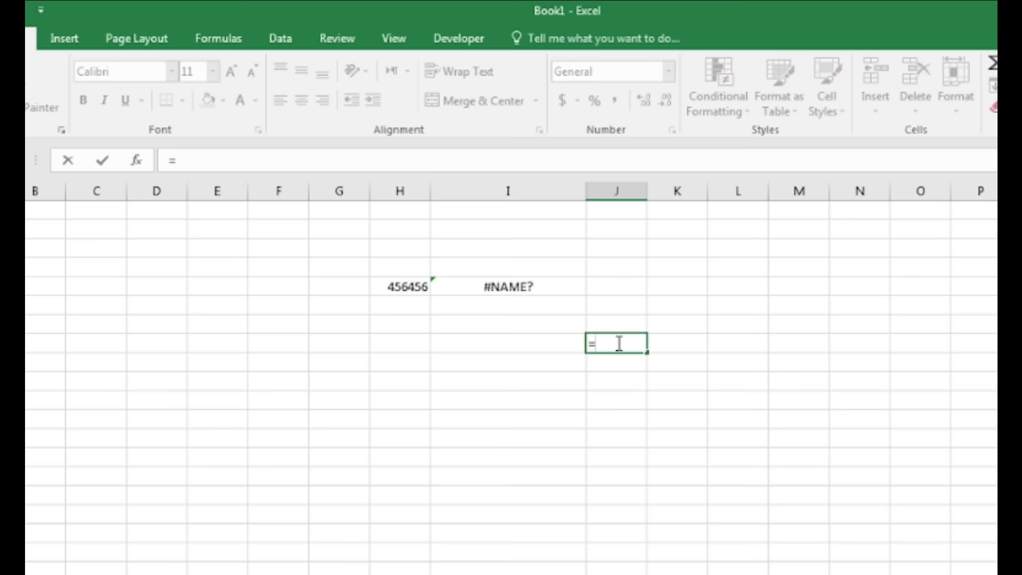
text(ter)
double_click(629, 364)
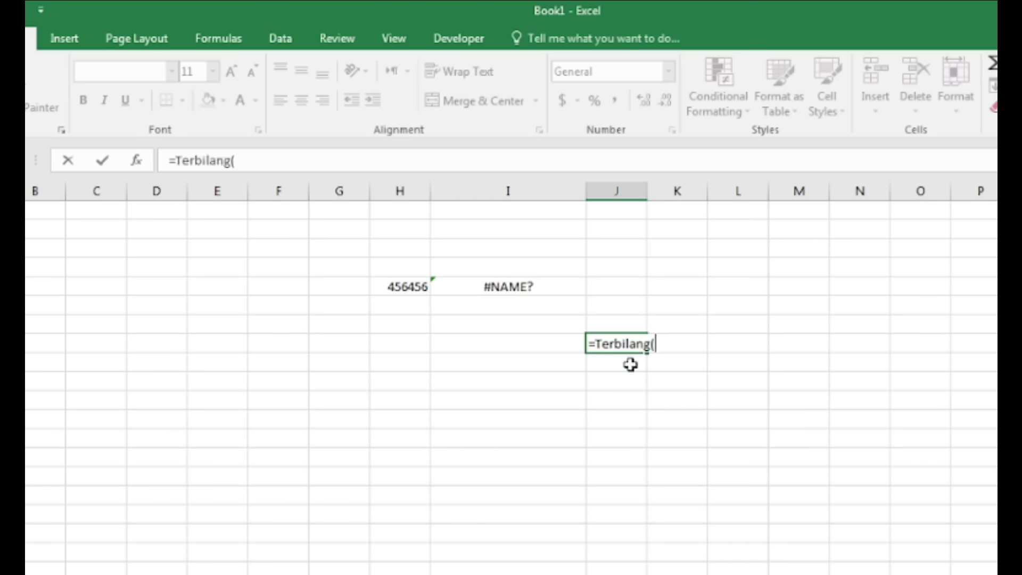
click(413, 287)
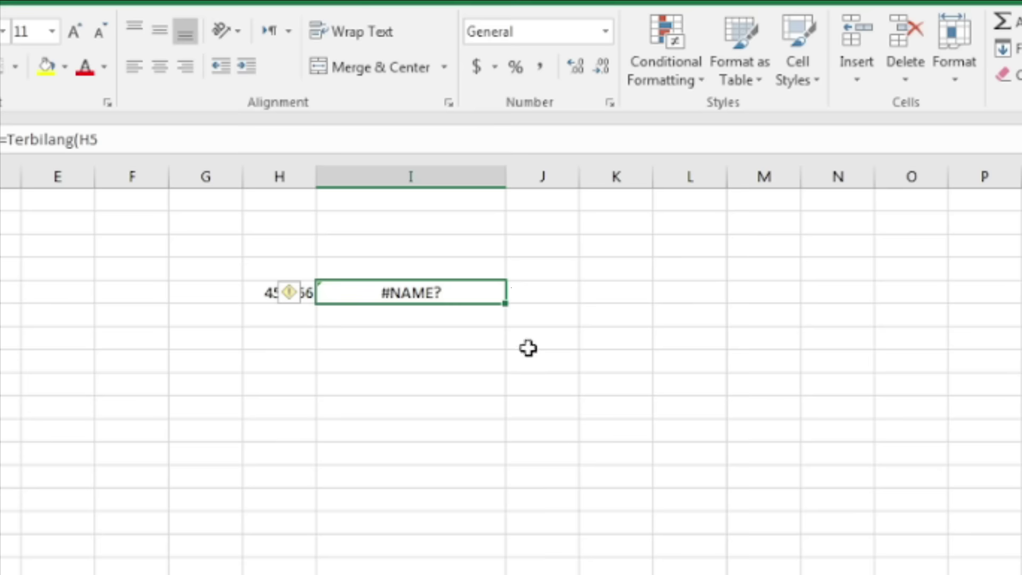
key(Escape)
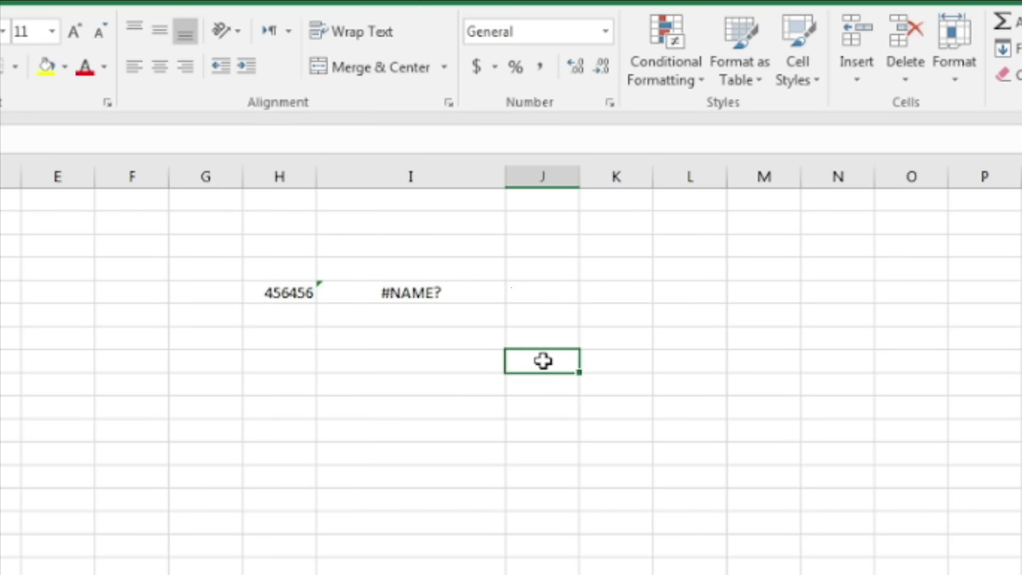
Step: Enter a formula with the Terbilang function in cell J8
text(=)
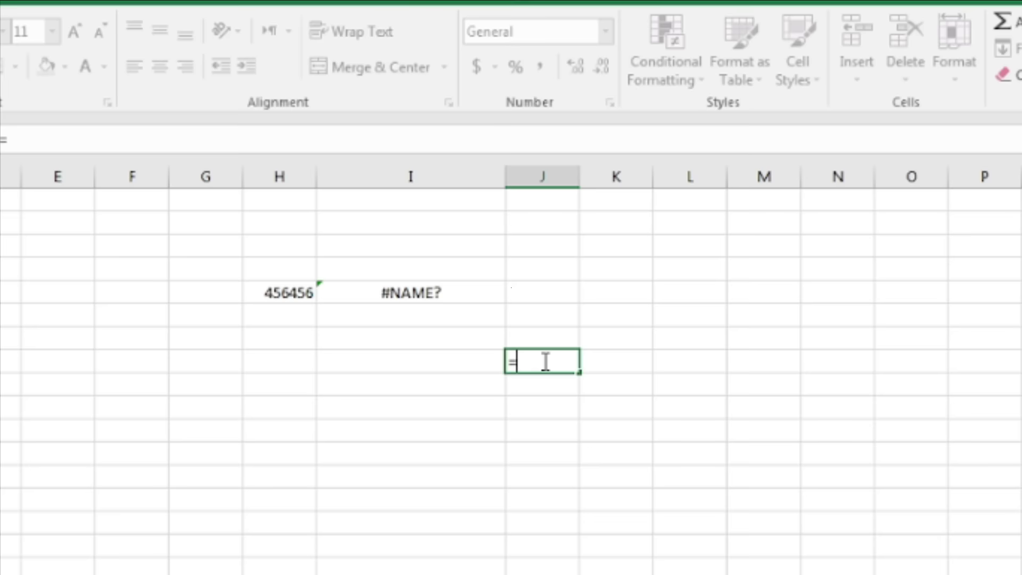
text(ter)
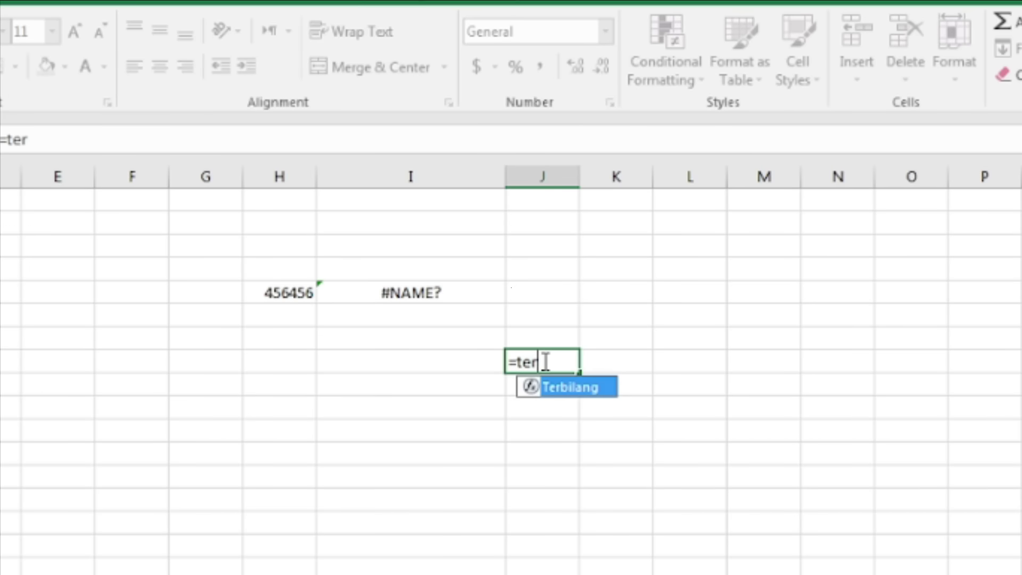
double_click(560, 388)
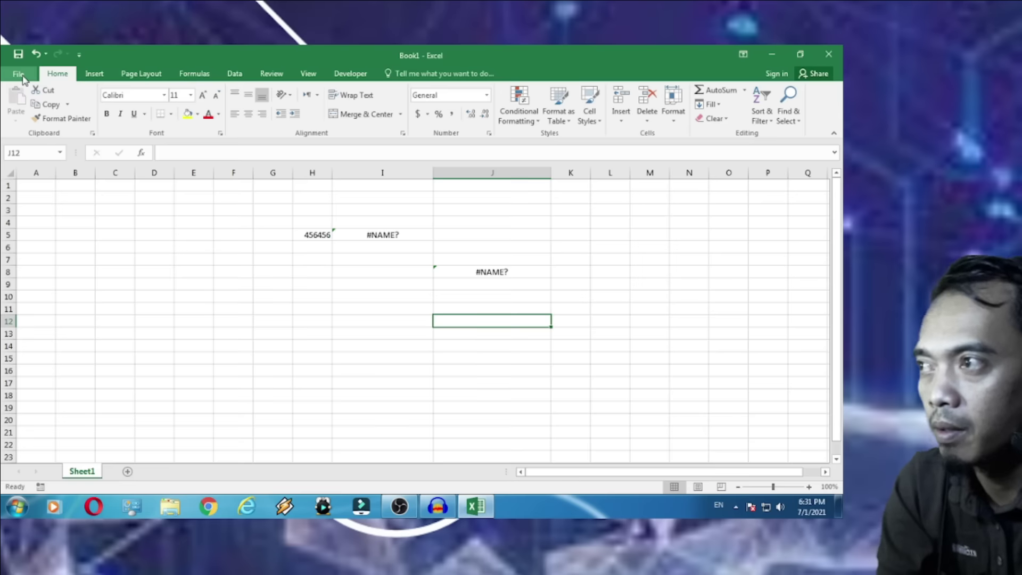
Step: Examine the list of active and inactive add-ins in Excel Options, including the Terbilang add-in
click(20, 74)
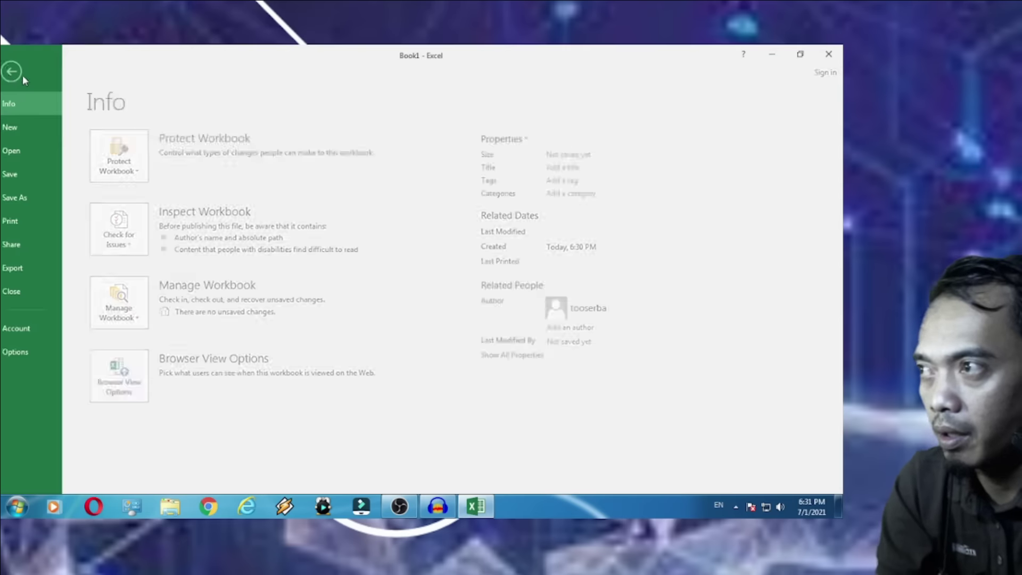
click(22, 75)
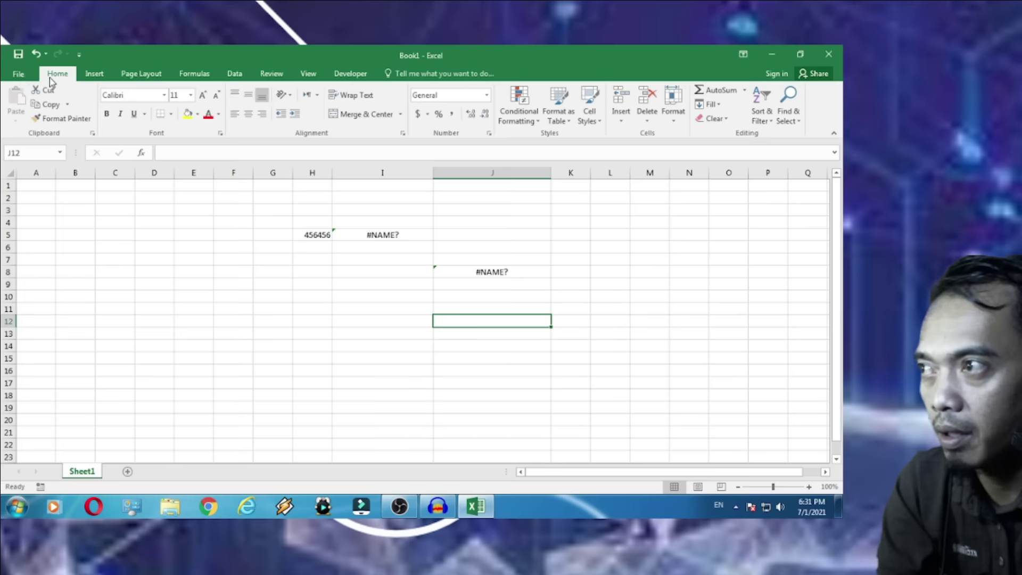
click(19, 73)
click(29, 352)
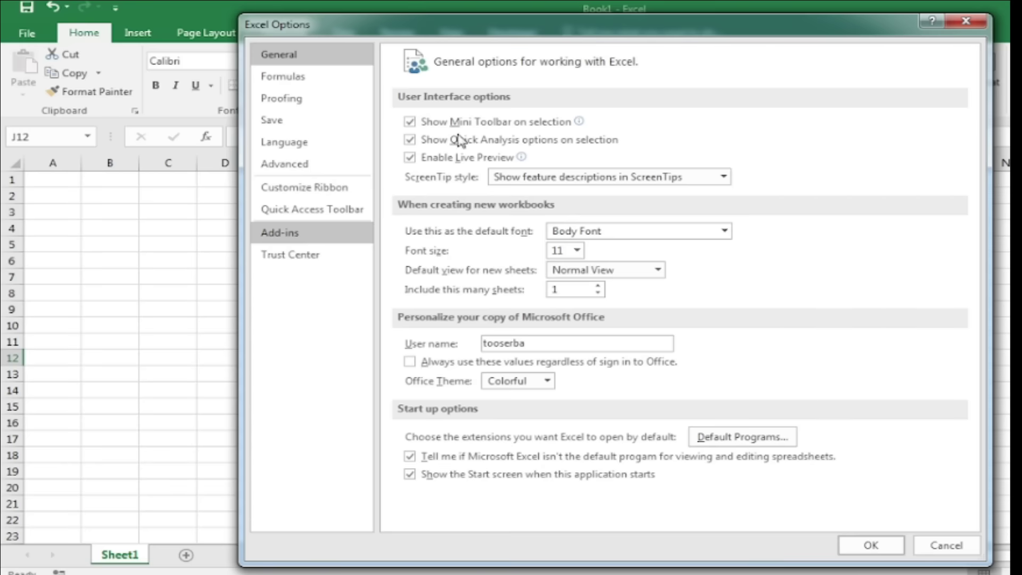
click(280, 232)
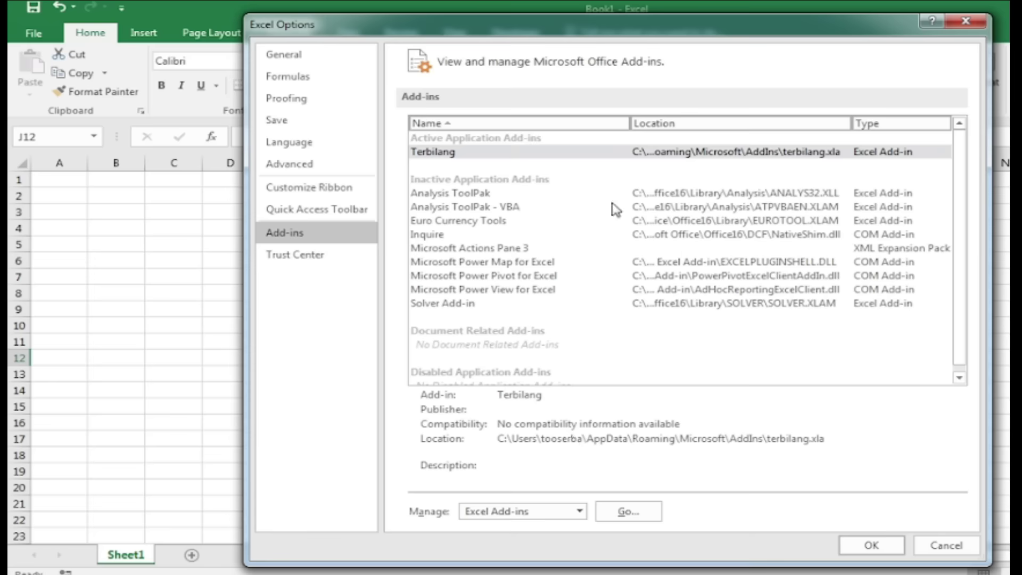
Step: In the Trust Center's File Block Settings, clear the Open block for Excel 2, 3 and 4 Macrosheets and Add-in Files
click(302, 256)
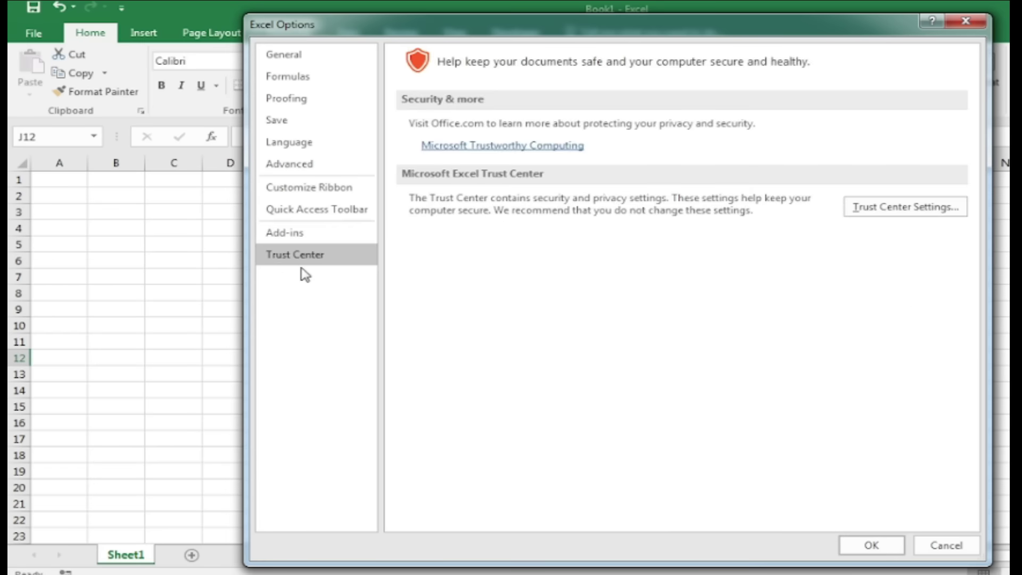
click(915, 215)
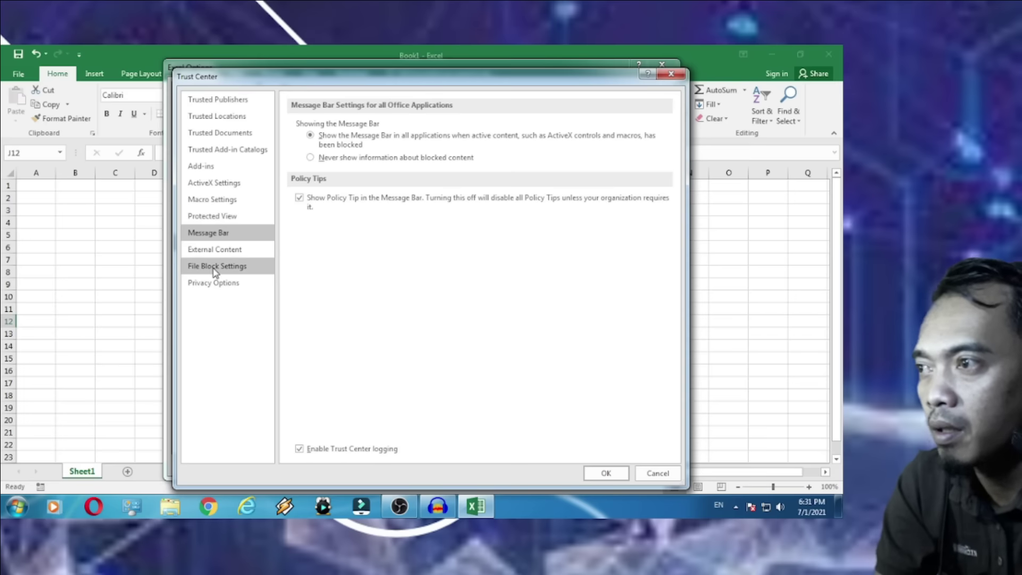
click(215, 269)
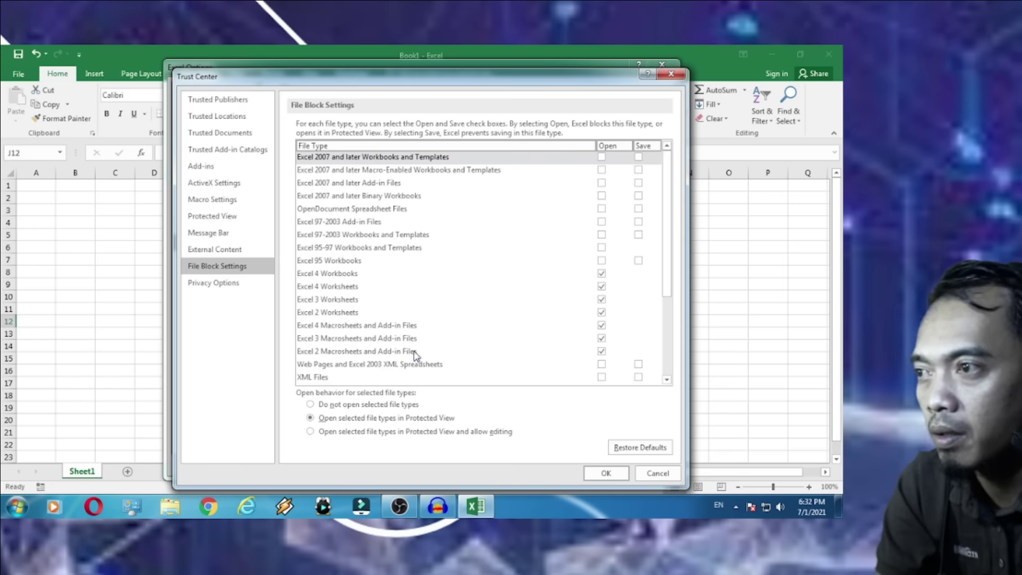
click(601, 351)
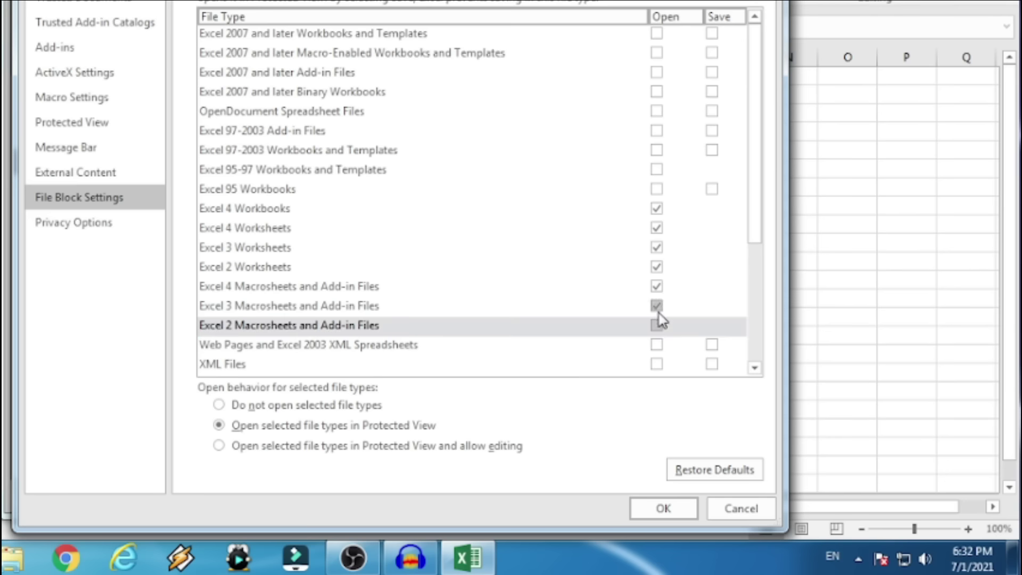
click(657, 307)
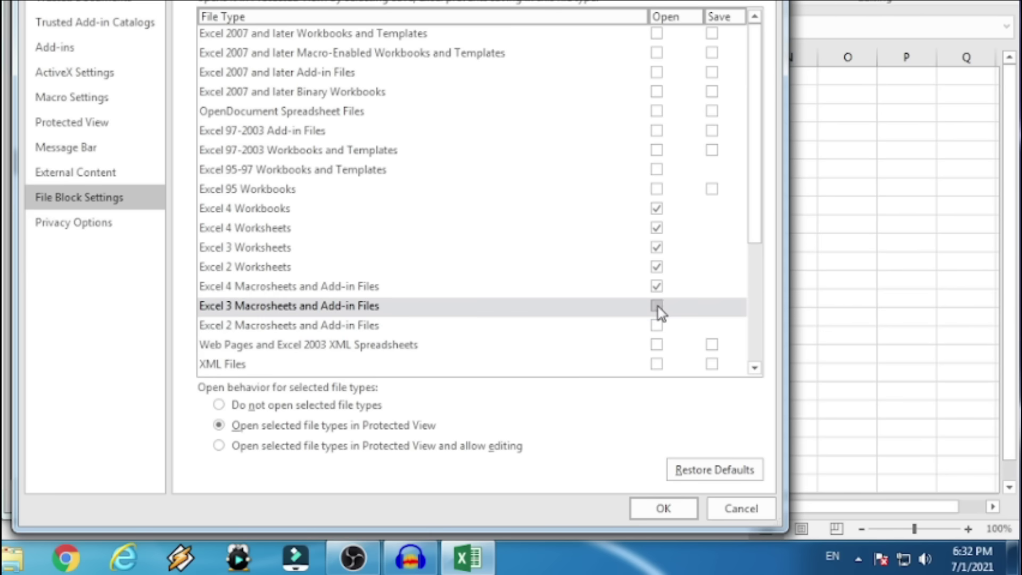
click(656, 287)
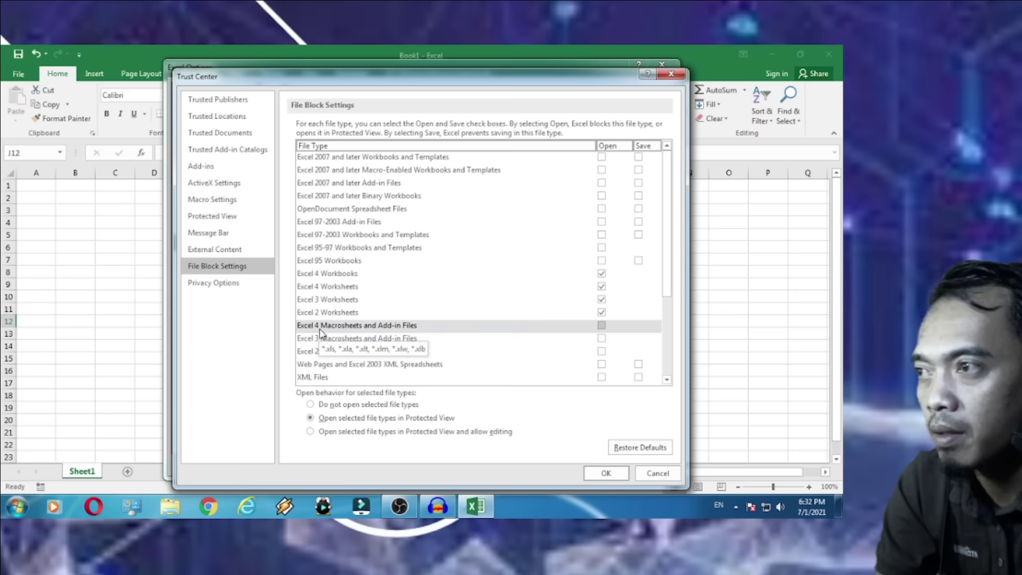
Step: Set the Trust Center to enable all macros and to enable all ActiveX controls without restrictions and without prompting
click(227, 204)
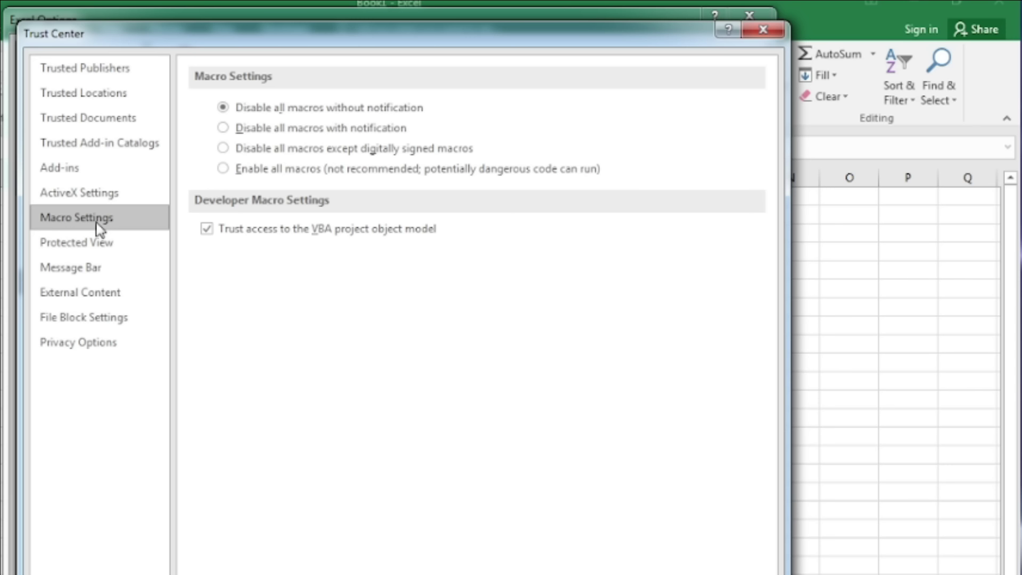
click(255, 173)
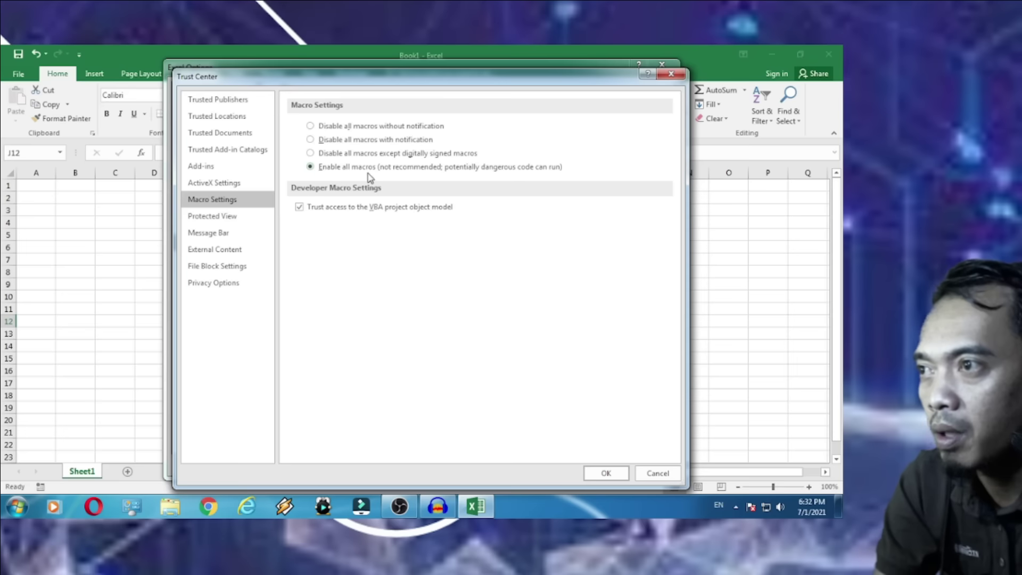
click(234, 186)
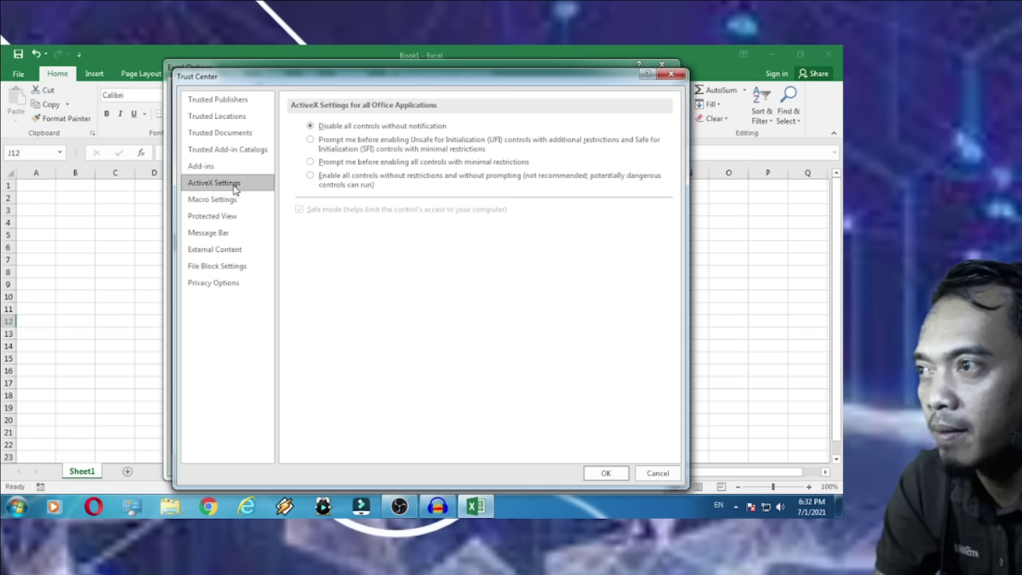
click(343, 184)
Step: Stop disabling all application add-ins, require them to be signed by a Trusted Publisher, and apply the Trust Center and Excel options
click(245, 166)
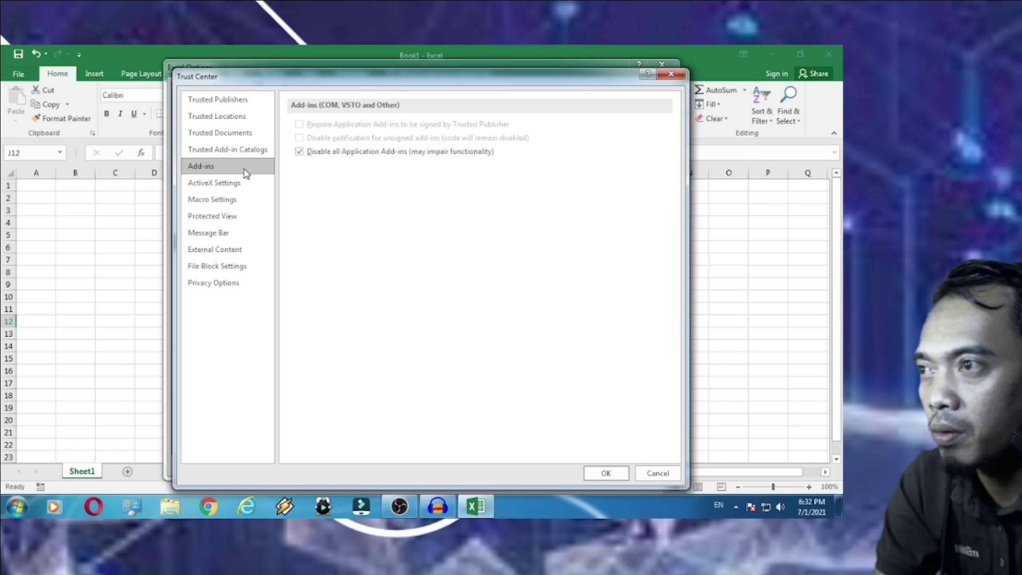
click(300, 152)
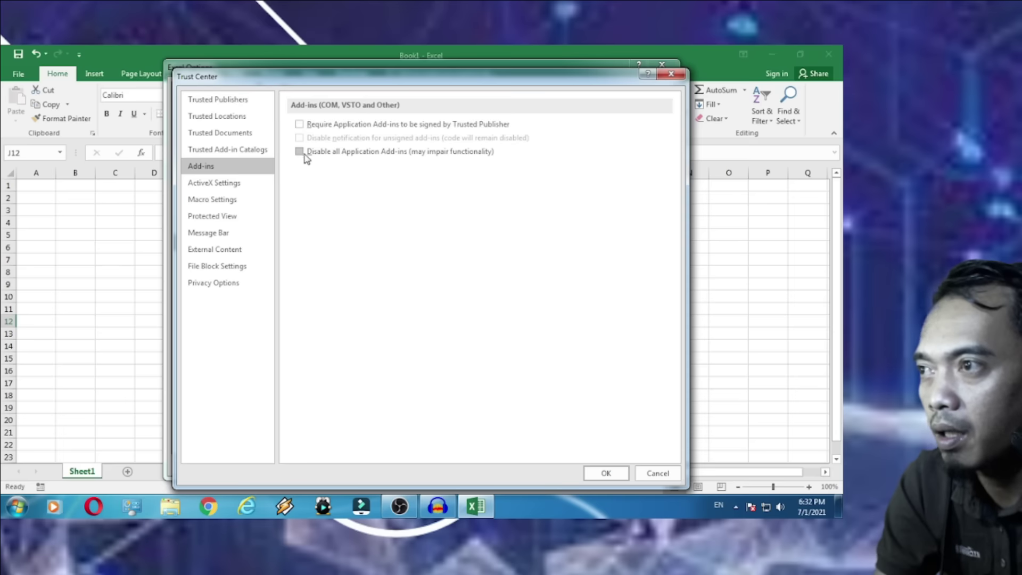
click(300, 126)
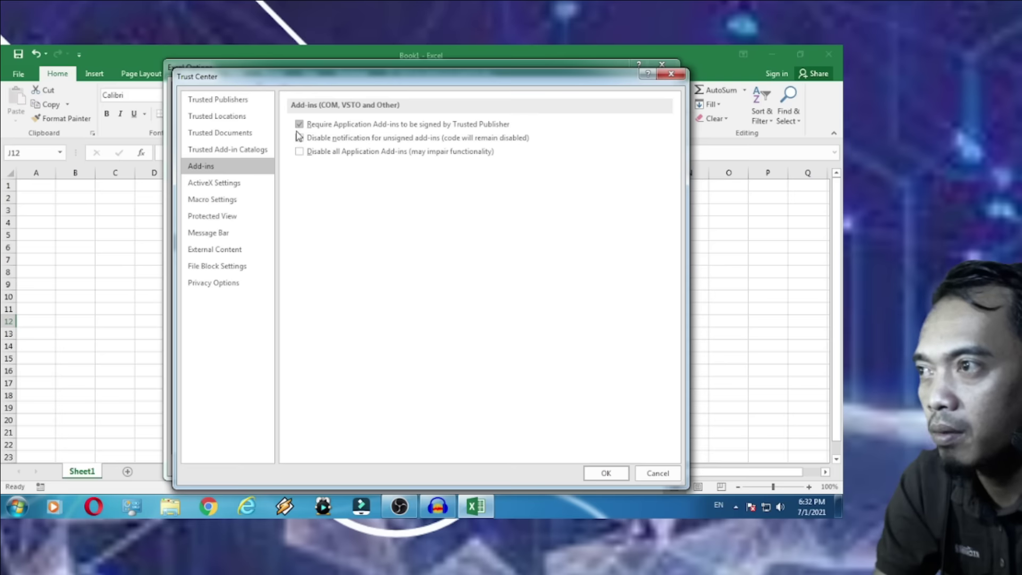
click(600, 474)
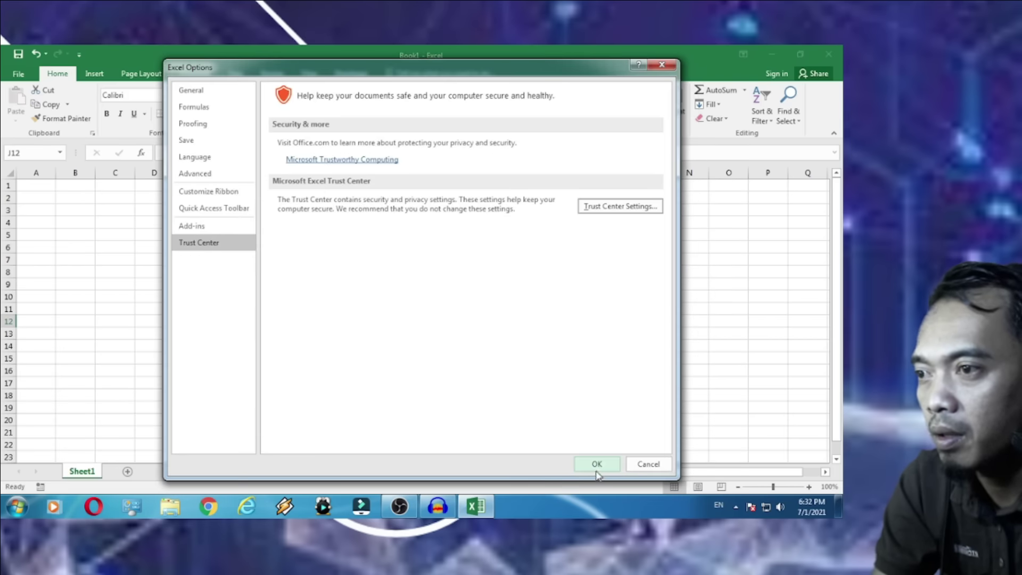
click(597, 465)
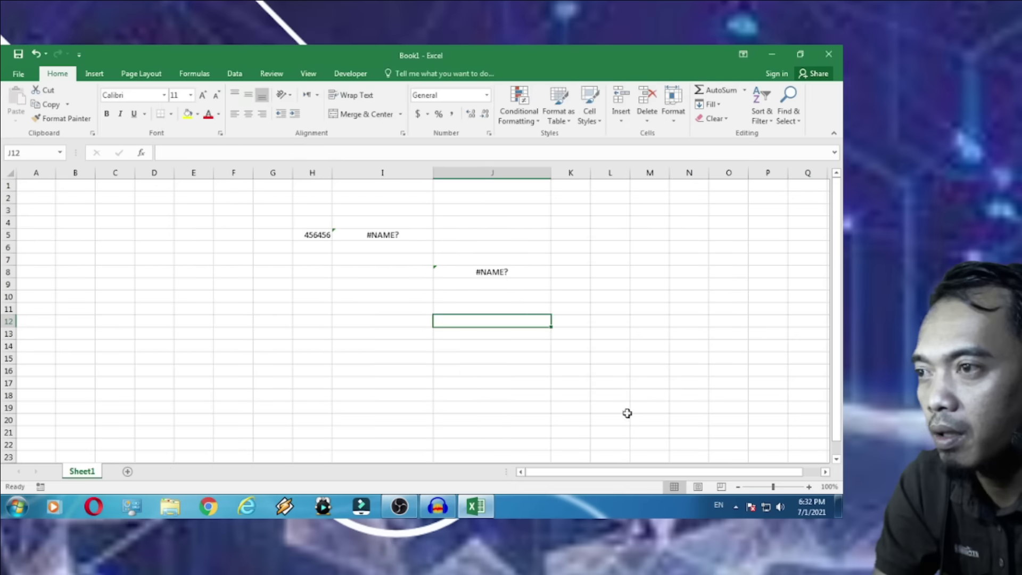
Step: Close the Book1 workbook without saving its changes and return to the desktop
click(828, 54)
click(424, 289)
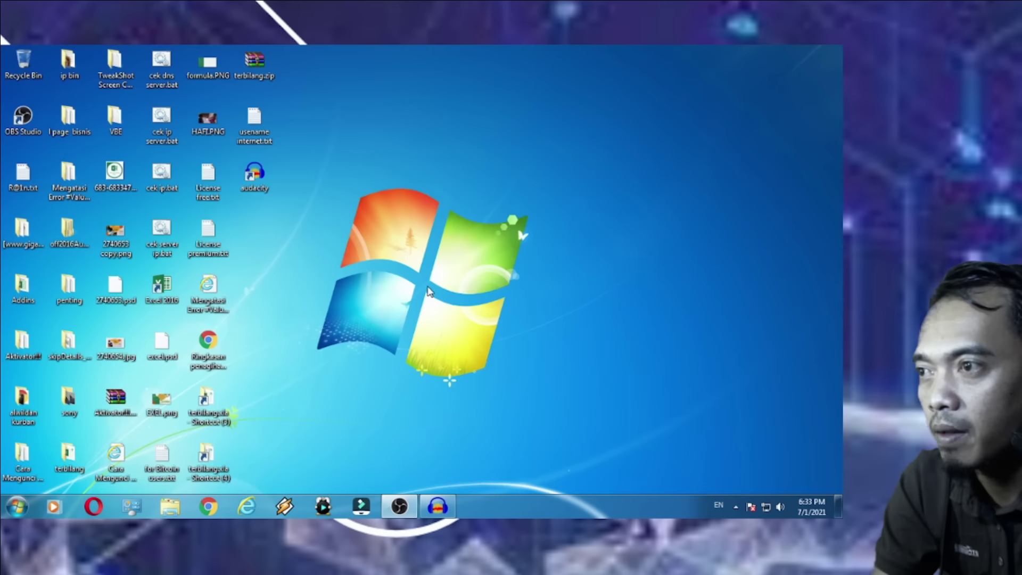
right_click(414, 235)
click(447, 269)
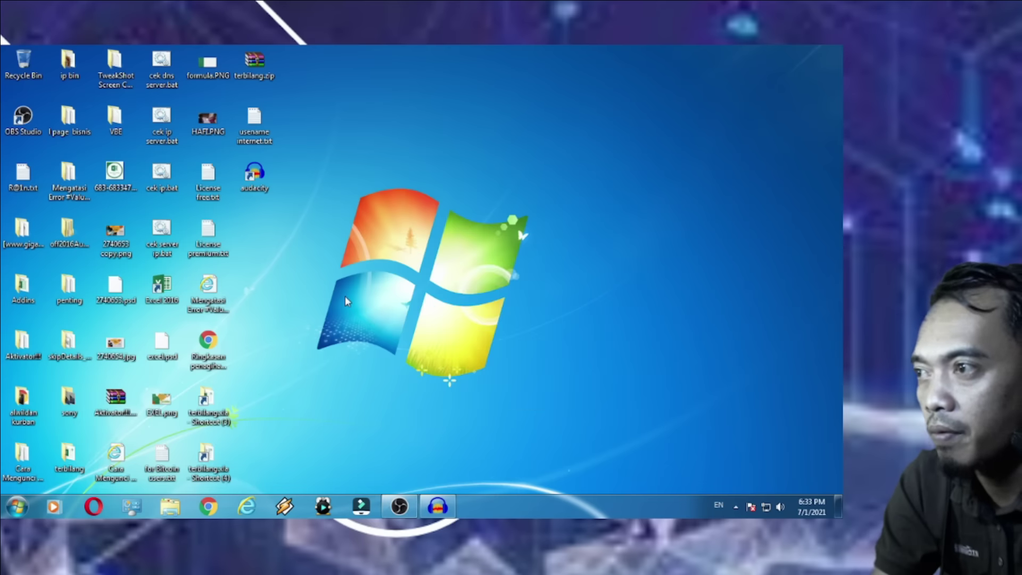
Step: Start Excel 2016 with a blank workbook and enable the disabled application add-ins, agreeing to reopen terbilang.xla
double_click(162, 290)
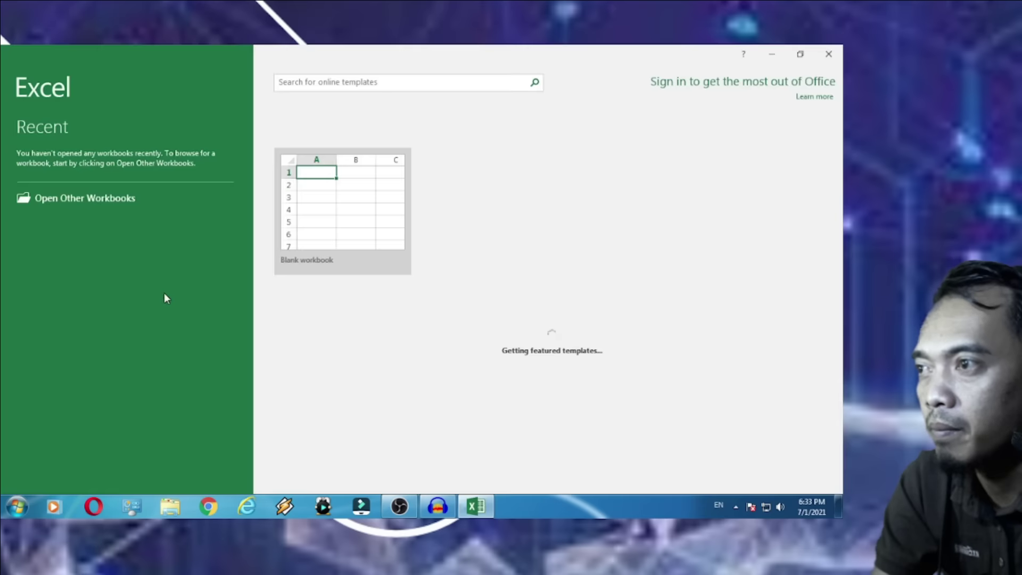
click(324, 215)
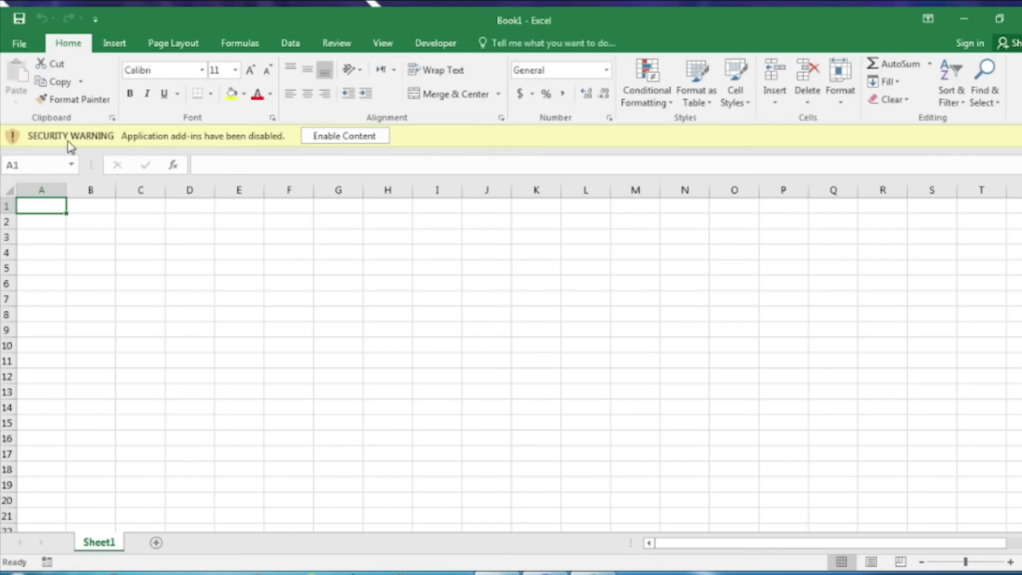
click(347, 140)
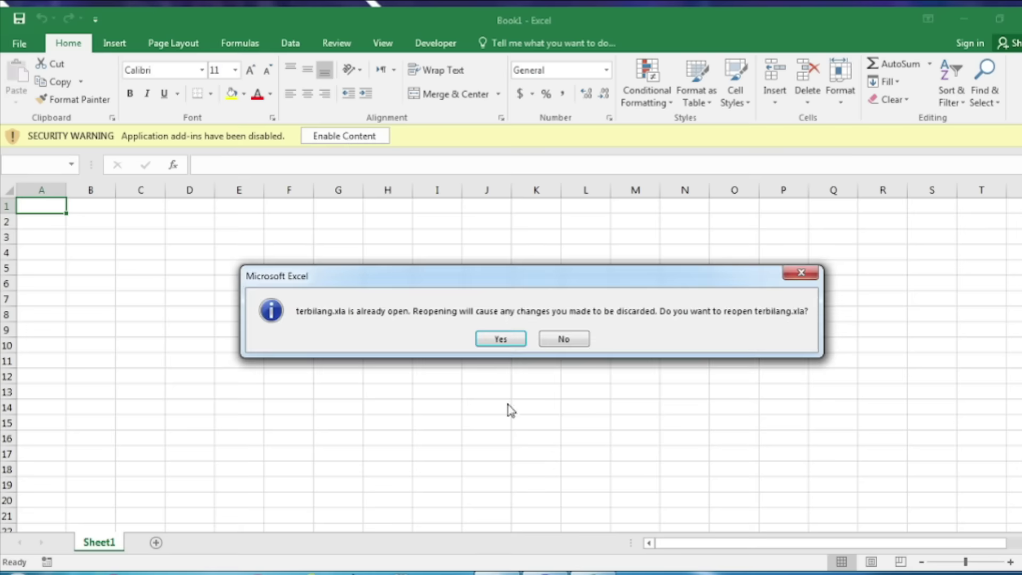
click(500, 341)
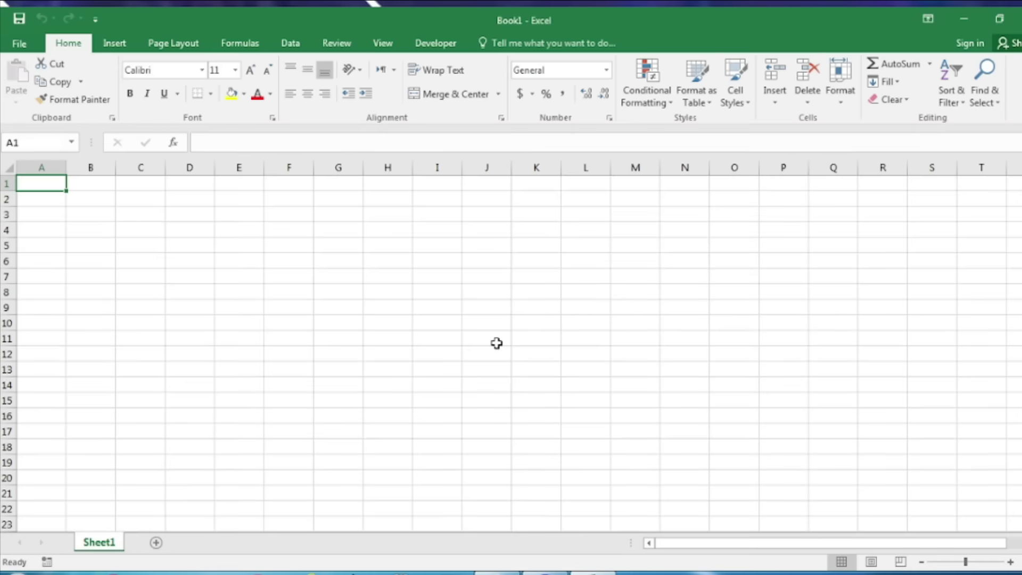
Step: Enter 23433 in cell I7 and spell it out in words in L7 with the formula =Terbilang(I7)
click(437, 278)
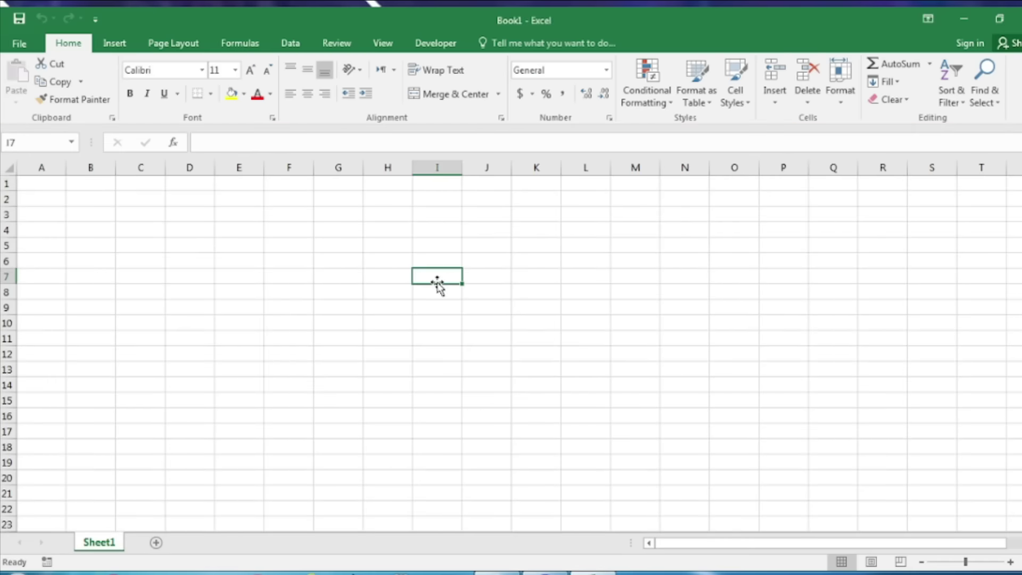
text(23433)
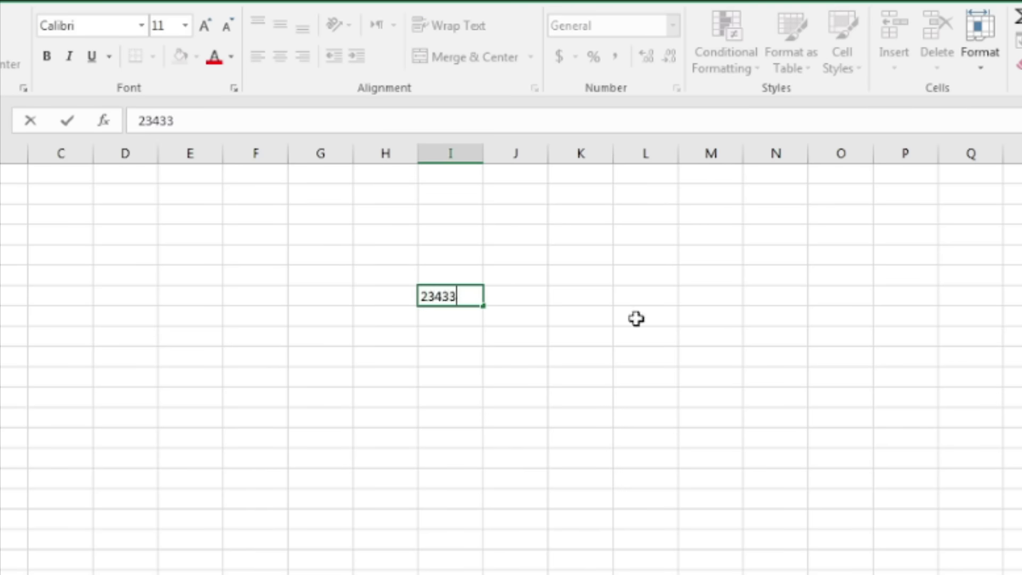
click(634, 296)
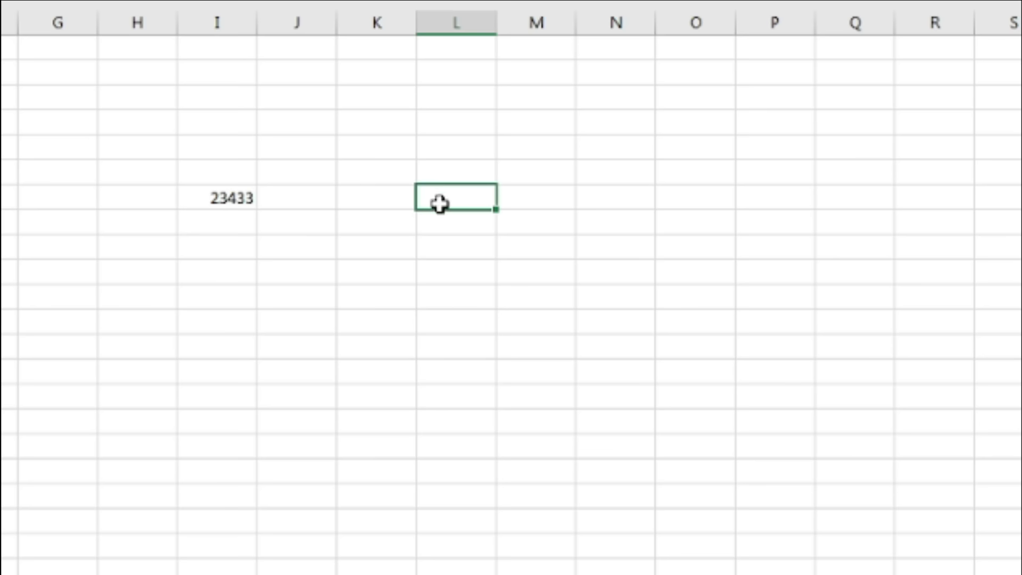
text(=)
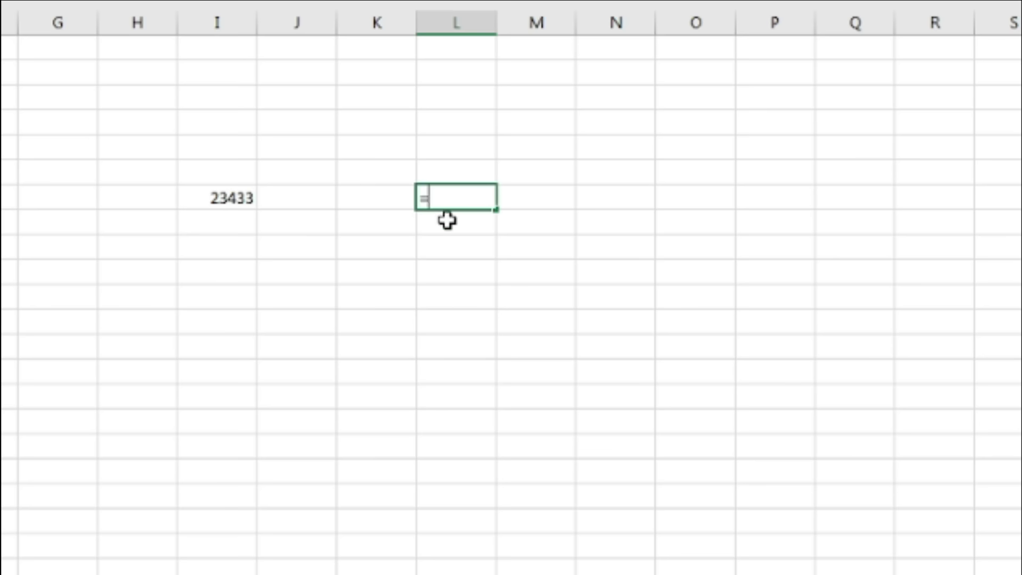
text(ter)
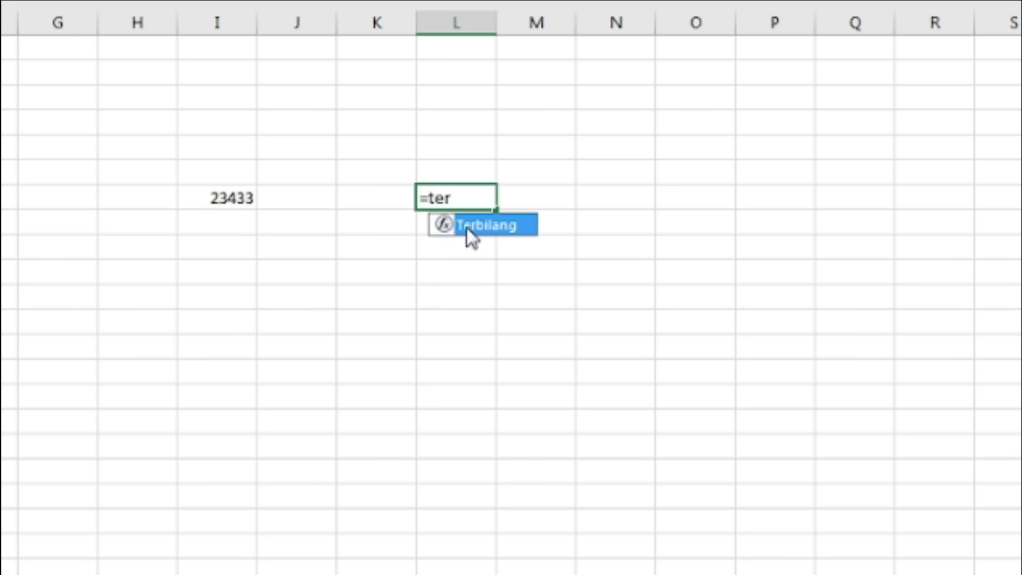
double_click(467, 227)
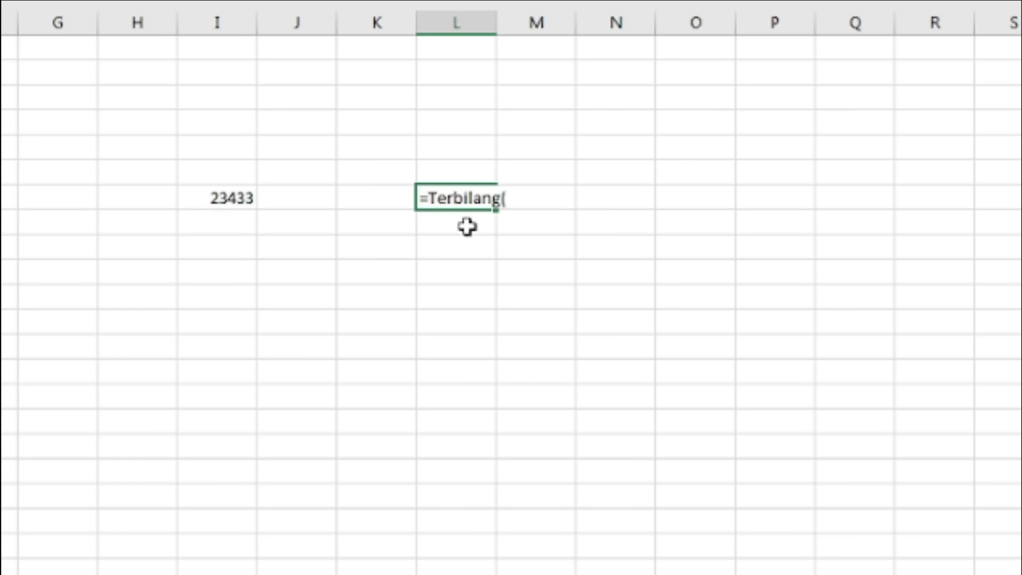
click(233, 201)
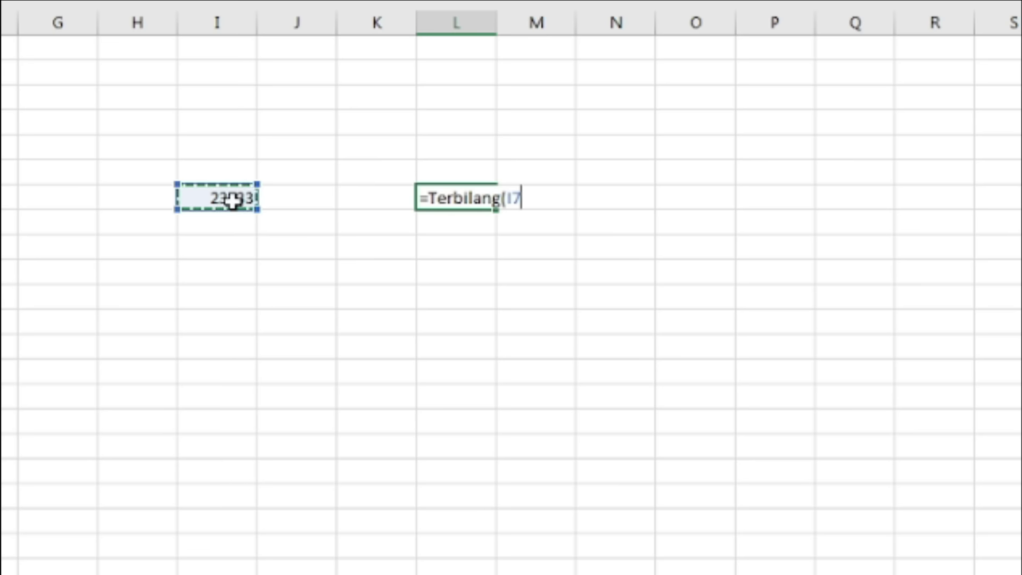
text())
key(ctrl+Return)
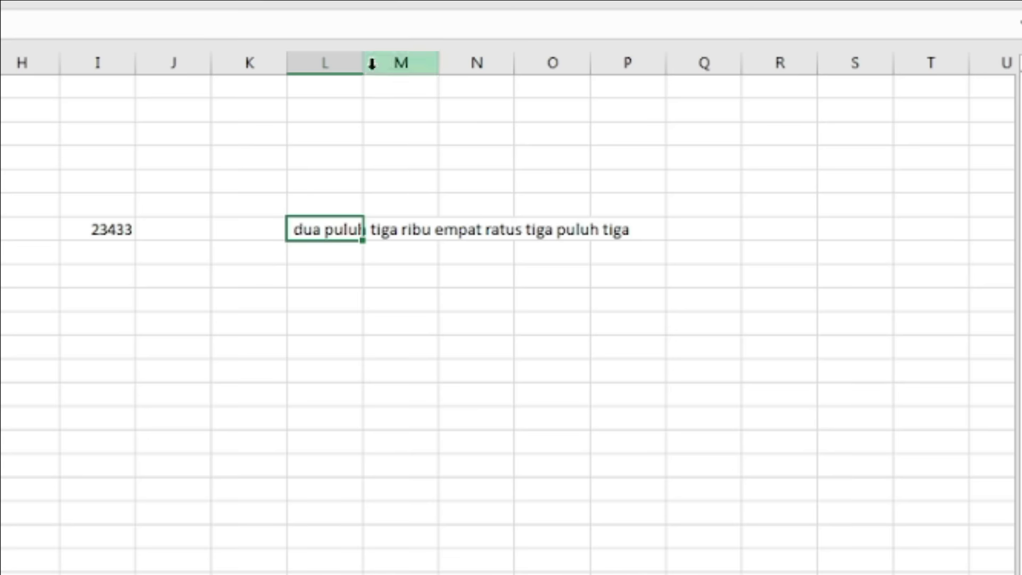
Step: Widen column L until the spelled-out number in L7 fits inside its cell
drag(497, 22, 766, 27)
drag(618, 68, 657, 68)
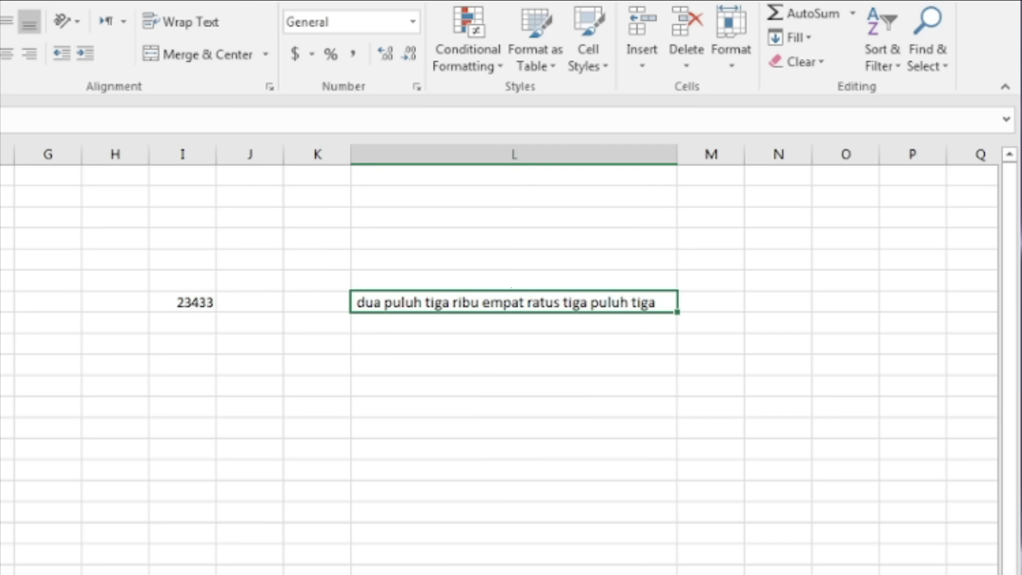
Step: Open the Trust Center settings in Excel Options and review the File Block Settings and Message Bar pages
click(20, 33)
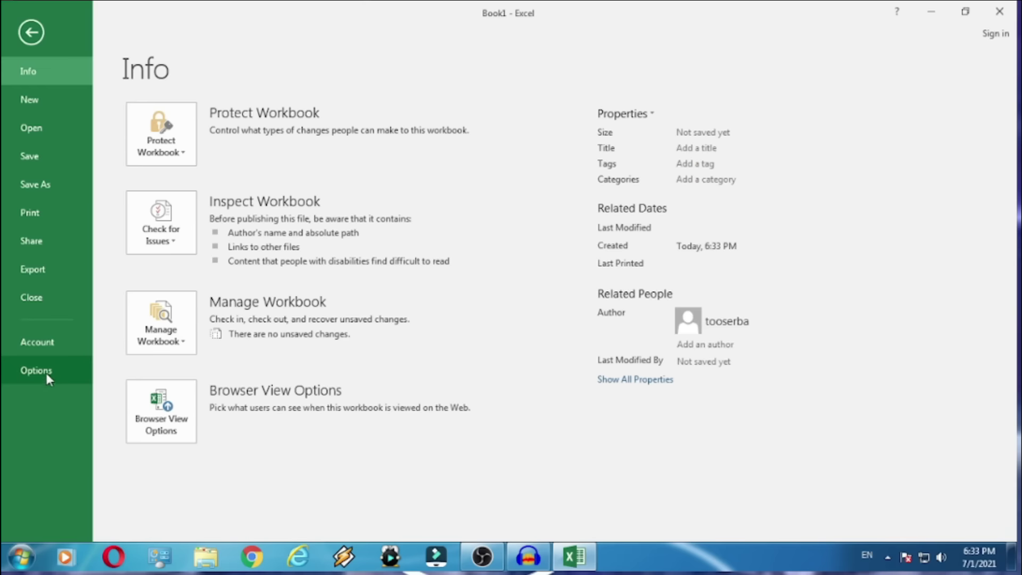
click(46, 372)
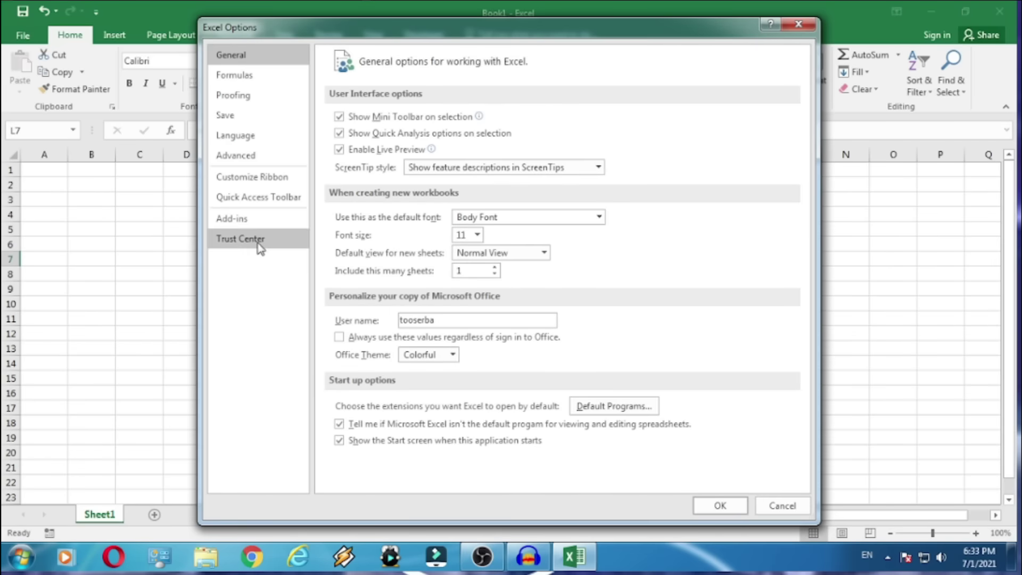
click(260, 246)
click(913, 206)
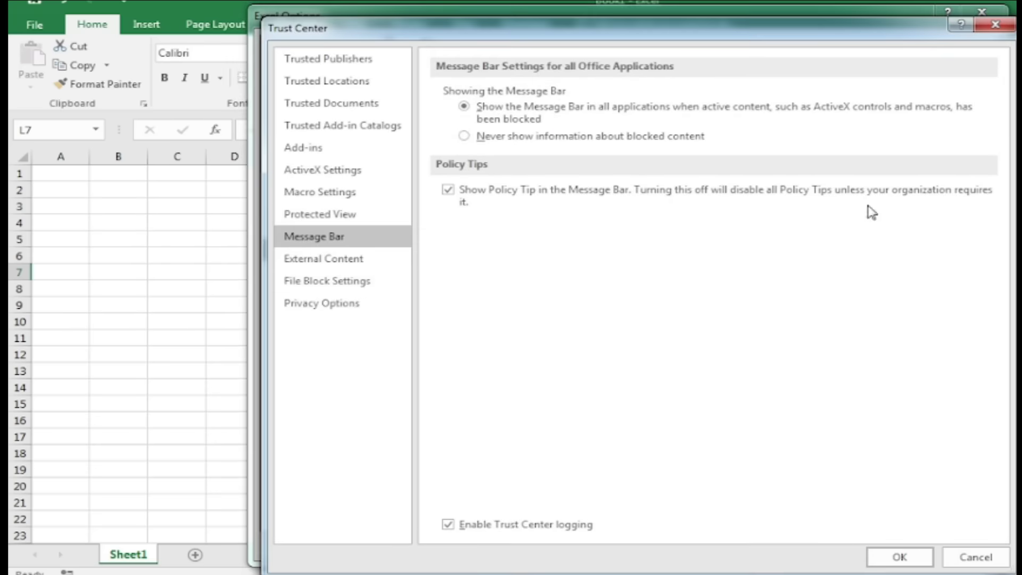
click(334, 282)
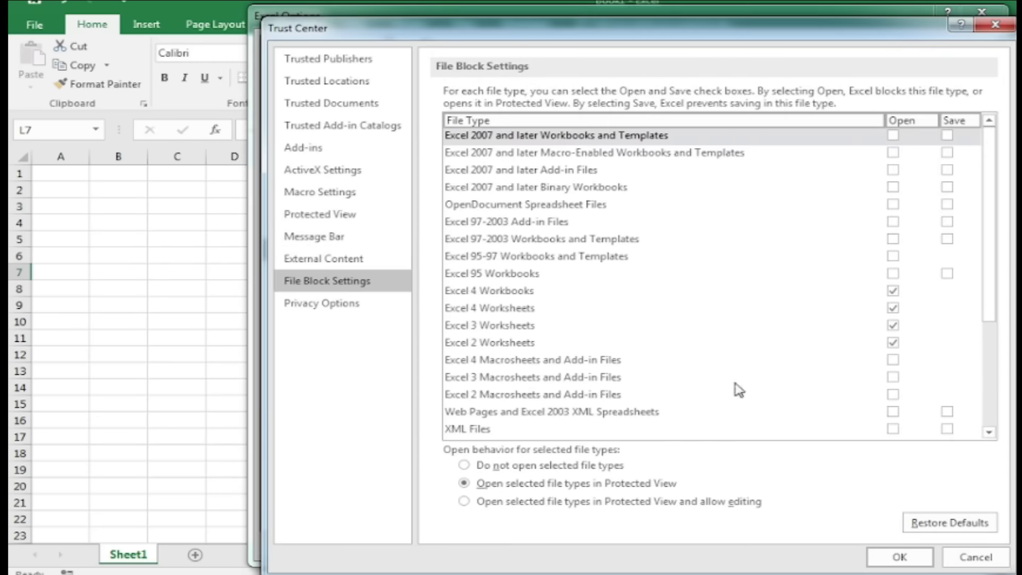
click(335, 237)
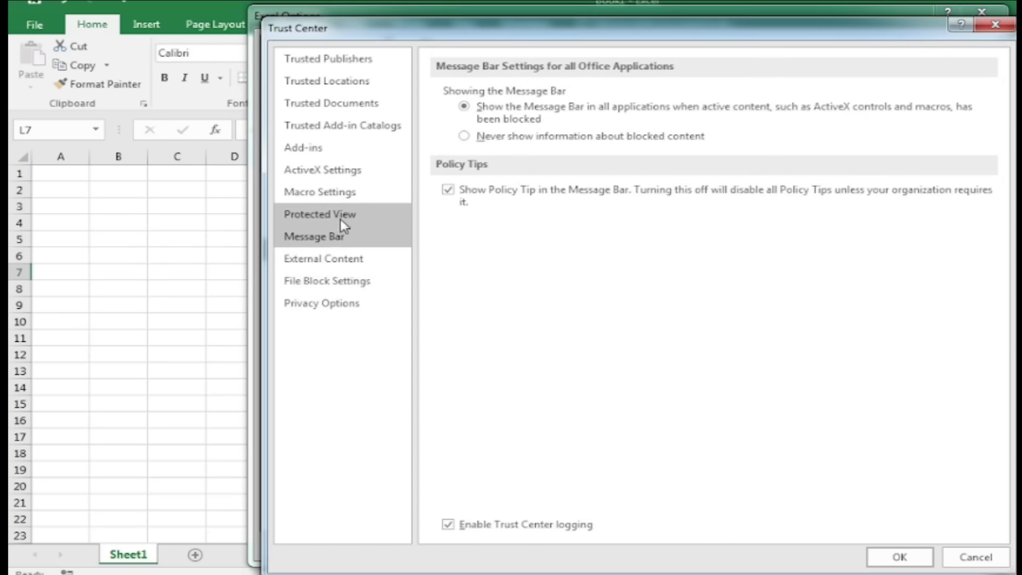
Step: Toggle the Protected View options for Outlook attachments and for files located in potentially unsafe locations
click(340, 219)
click(448, 167)
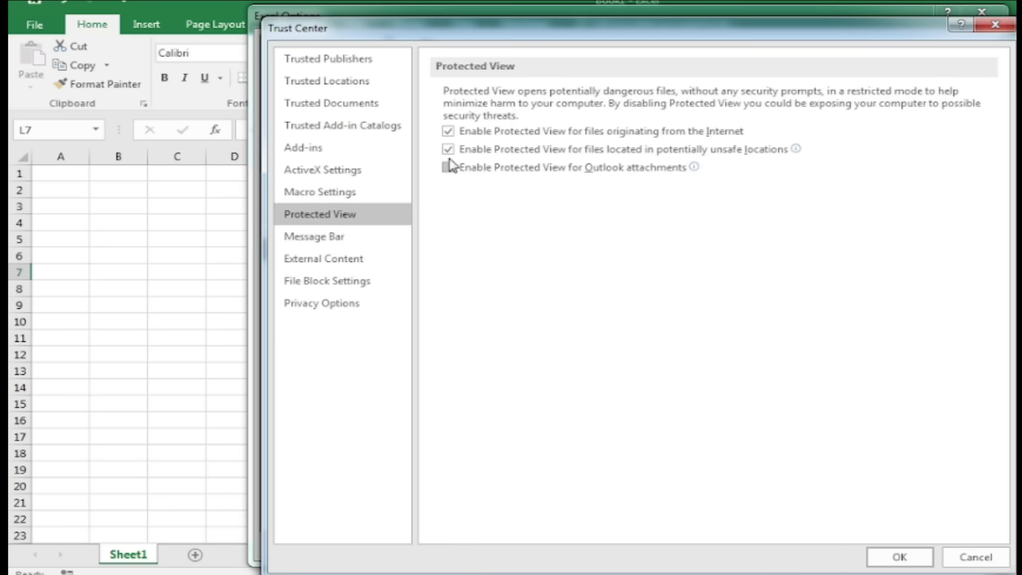
click(449, 149)
Step: Review the macro and ActiveX settings, apply the Trust Center and Excel options, and return to the worksheet
click(349, 192)
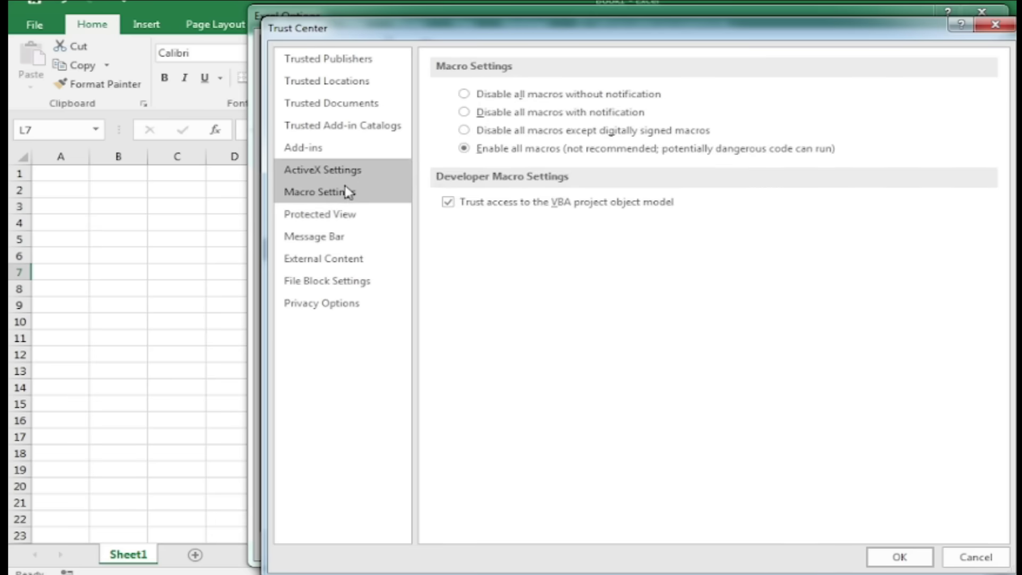
click(352, 172)
click(900, 557)
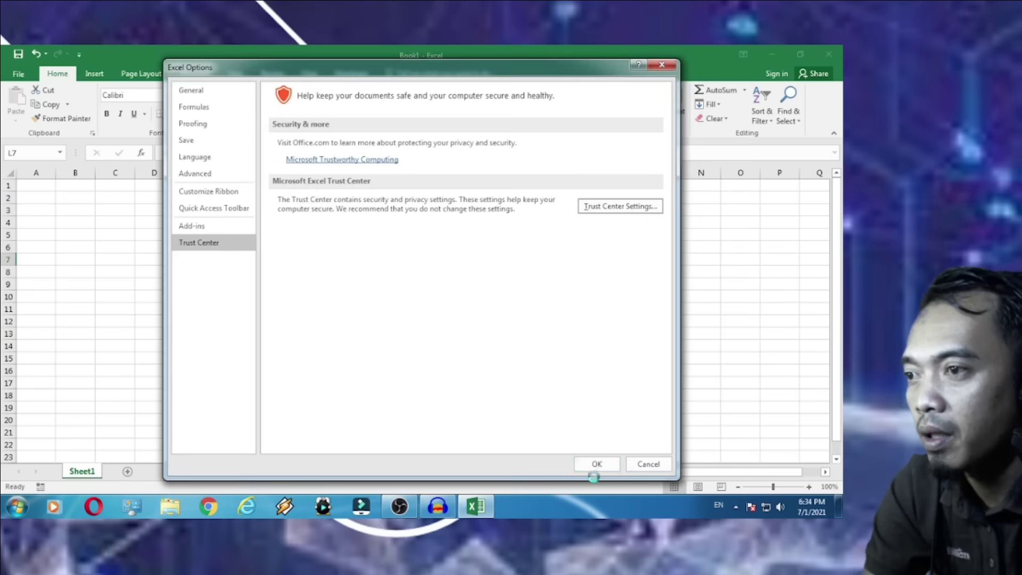
click(596, 467)
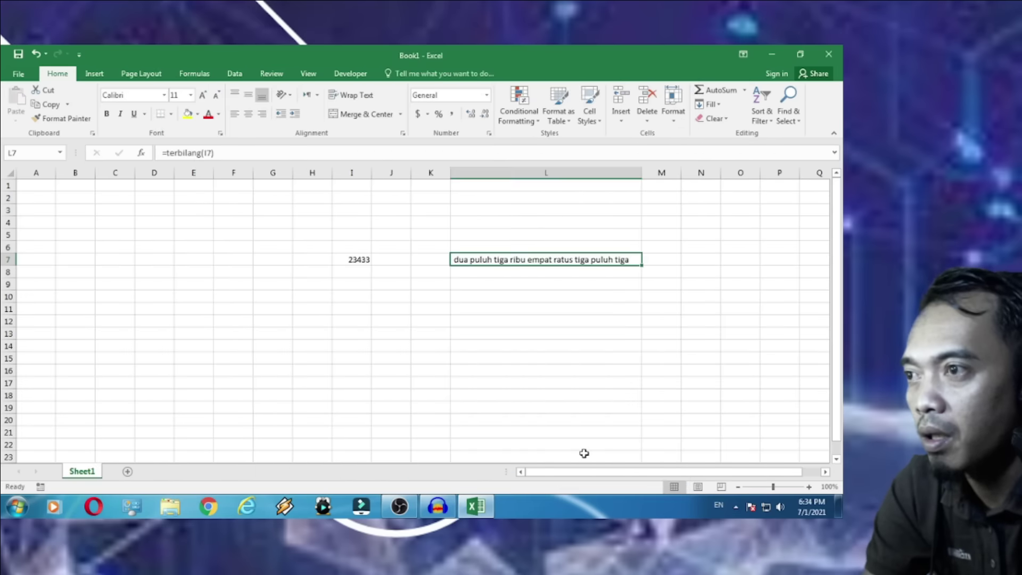
click(498, 299)
click(504, 285)
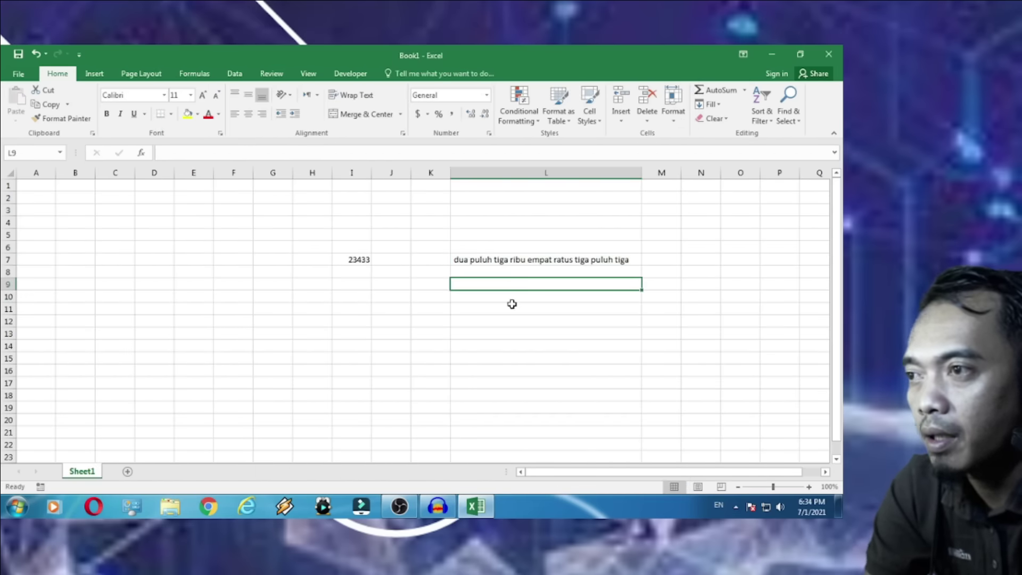